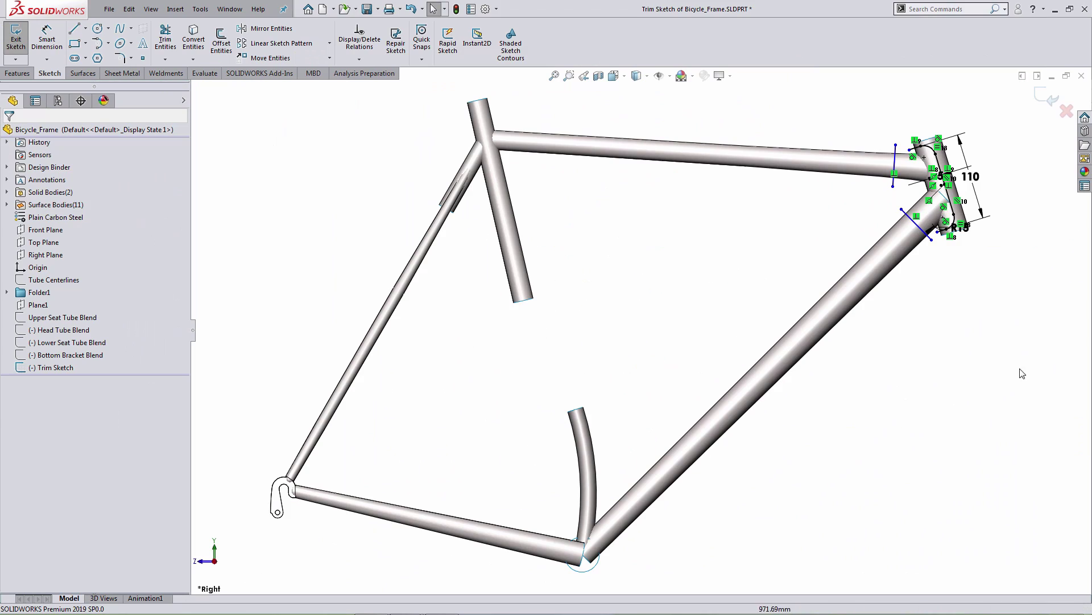
- Trim the top tube, down tube and head tube surfaces with the Trim Sketch, keeping all three tube pieces
scroll(889, 193, "down", 5)
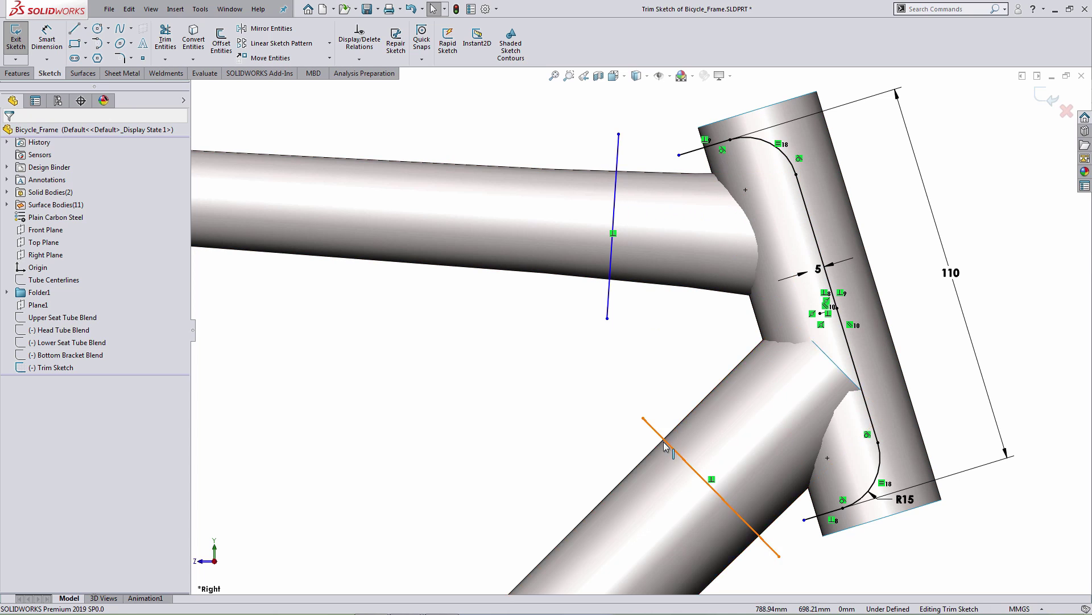
key("s")
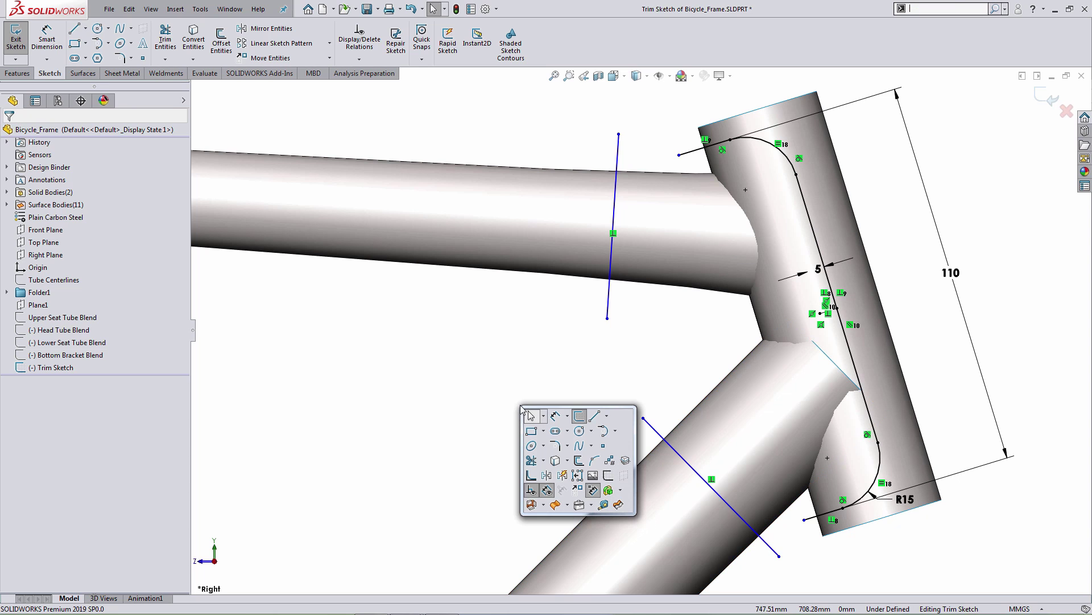
left_click(619, 503)
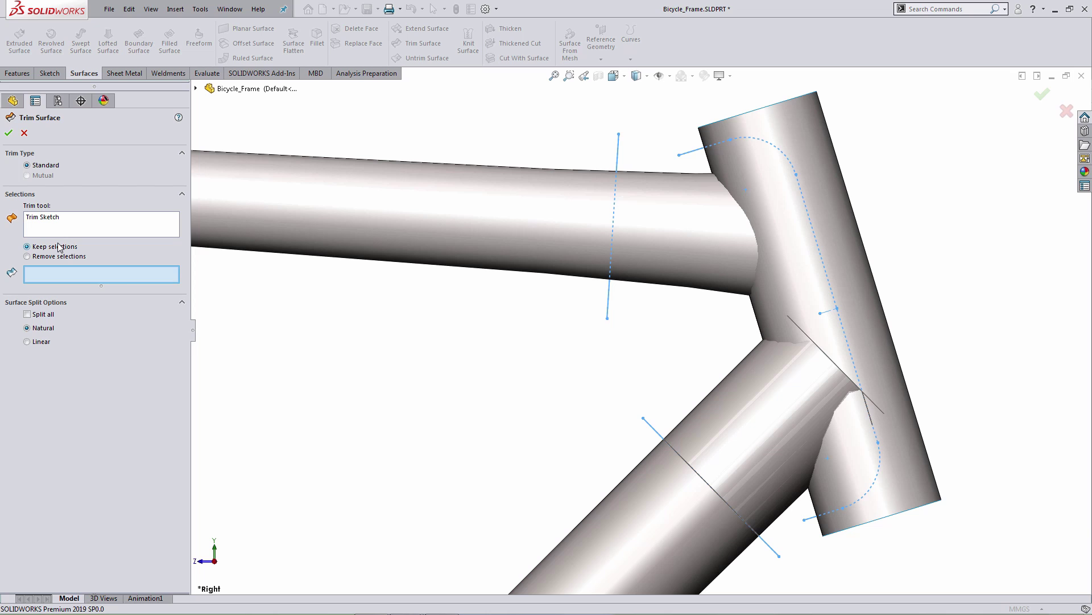
left_click(434, 232)
left_click(617, 524)
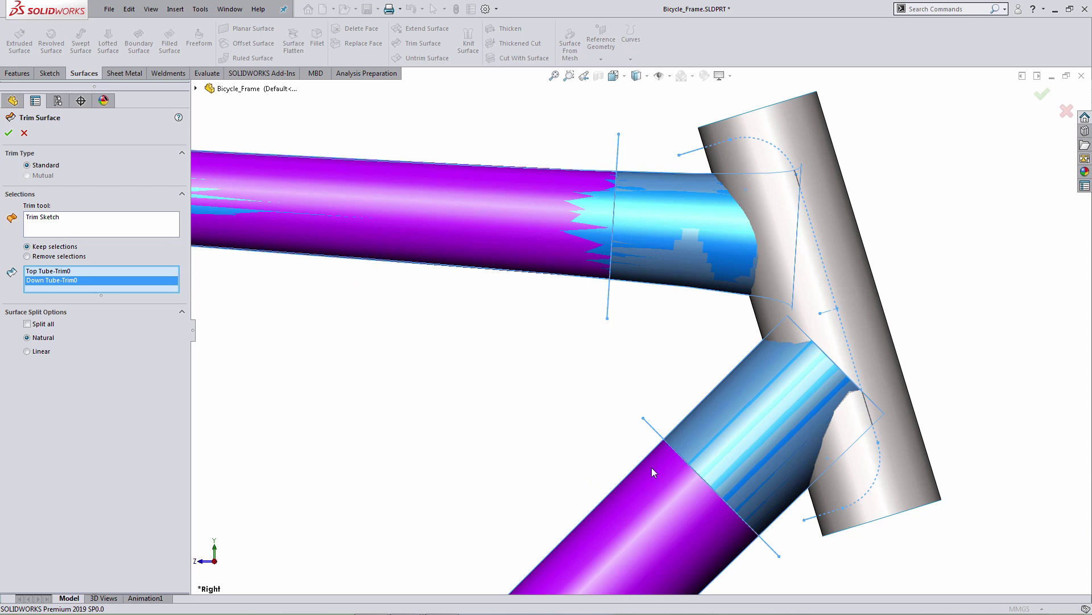
left_click(852, 263)
- Confirm the surface trim and orbit the model to inspect the open trimmed tube ends
right_click(852, 263)
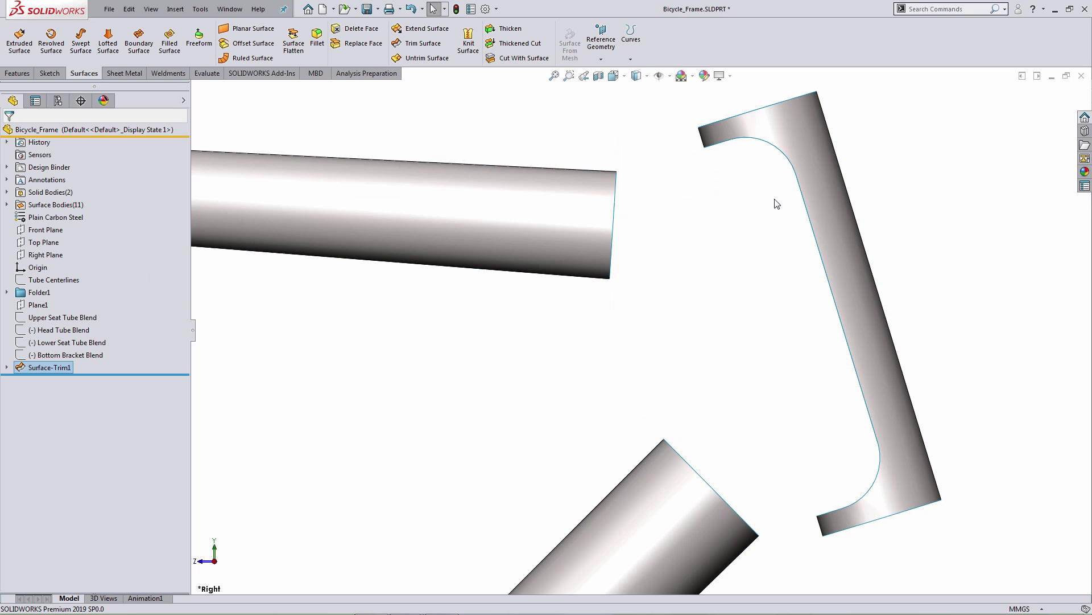
scroll(756, 176, "down", 4)
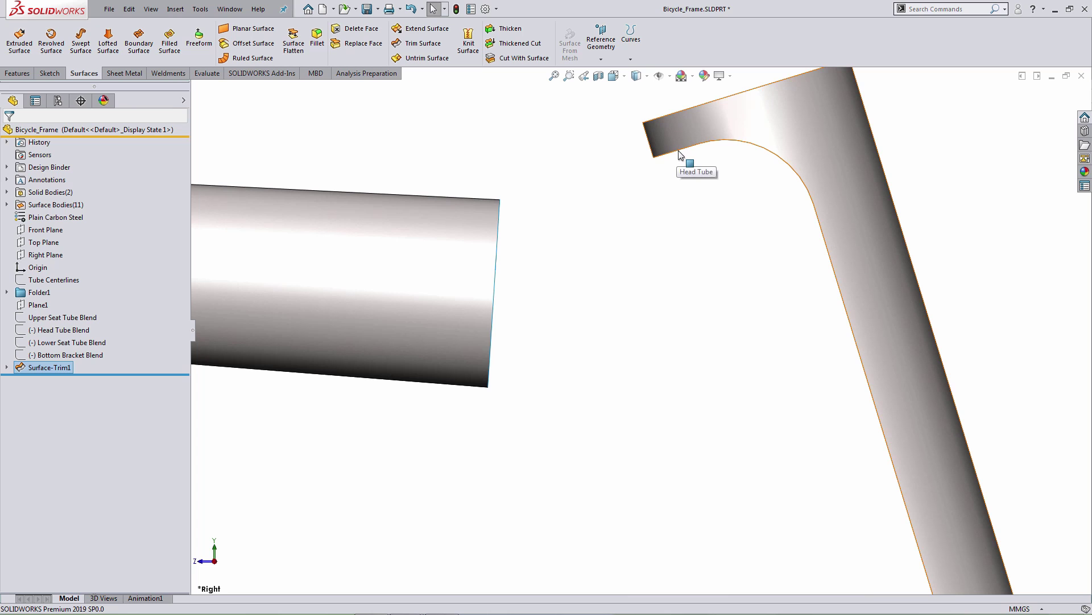
mouse_move(681, 155)
middle_mouse_down()
mouse_move(697, 134)
mouse_move(715, 147)
middle_mouse_up()
scroll(748, 545, "up", 4)
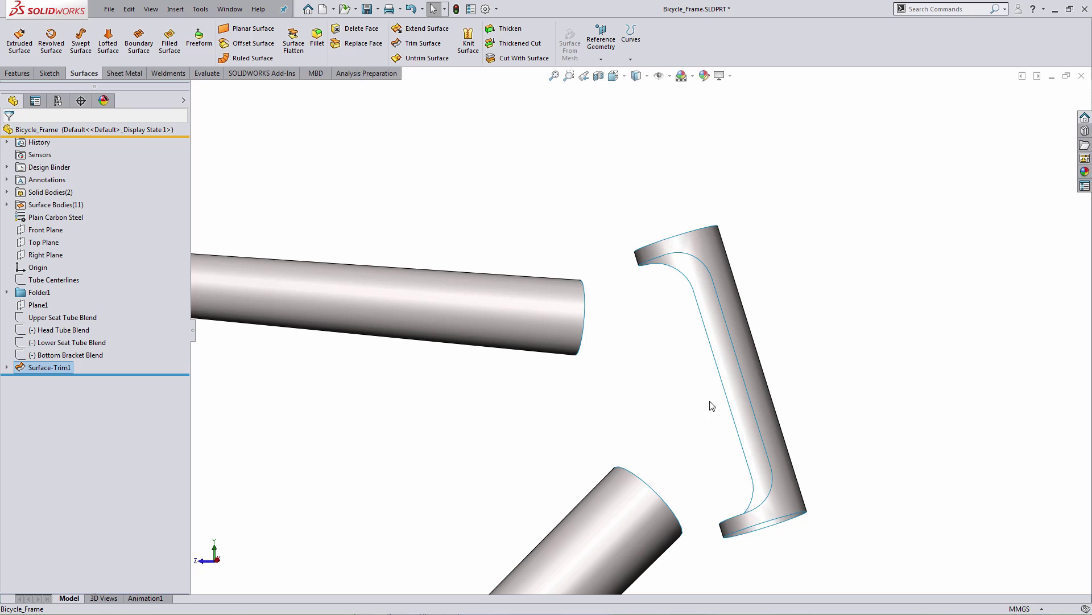
scroll(707, 373, "down", 2)
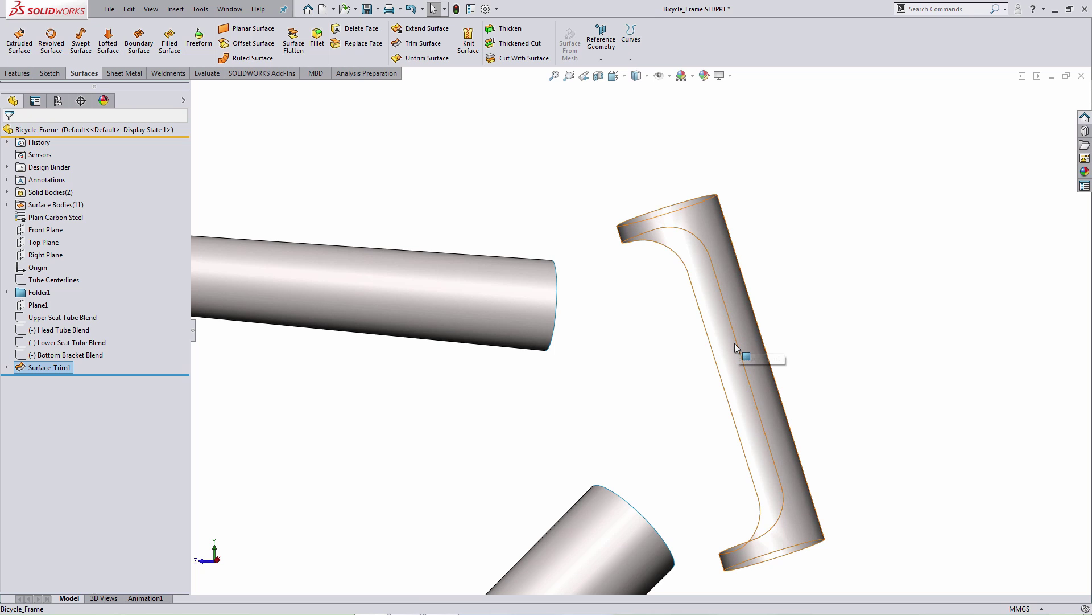
middle_click_drag(588, 360, 532, 388)
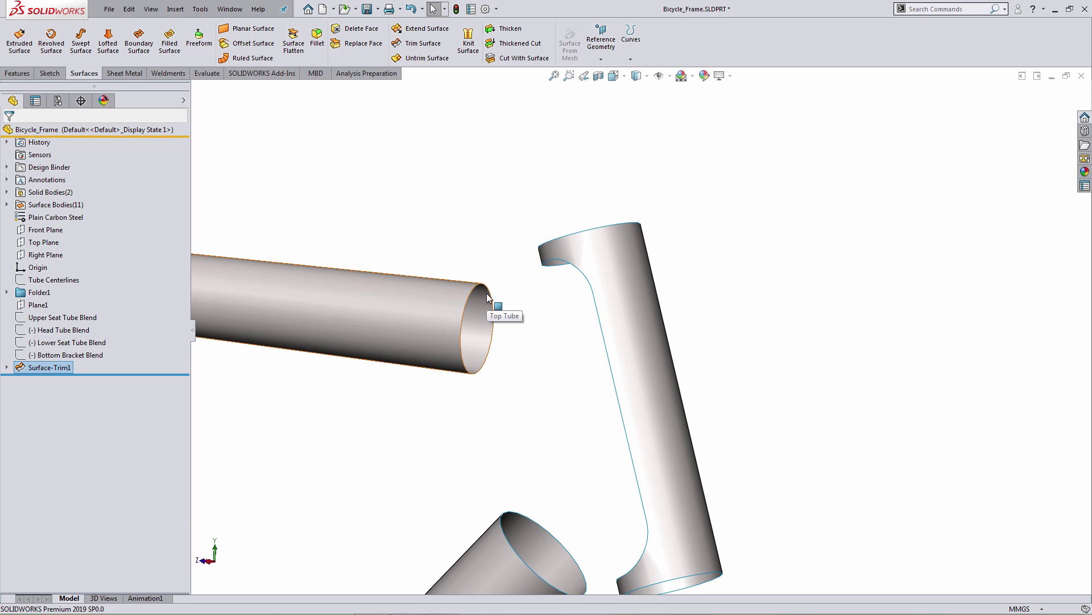
- Expand Surface-Trim1 and reopen its Trim Sketch for editing
left_click(7, 367)
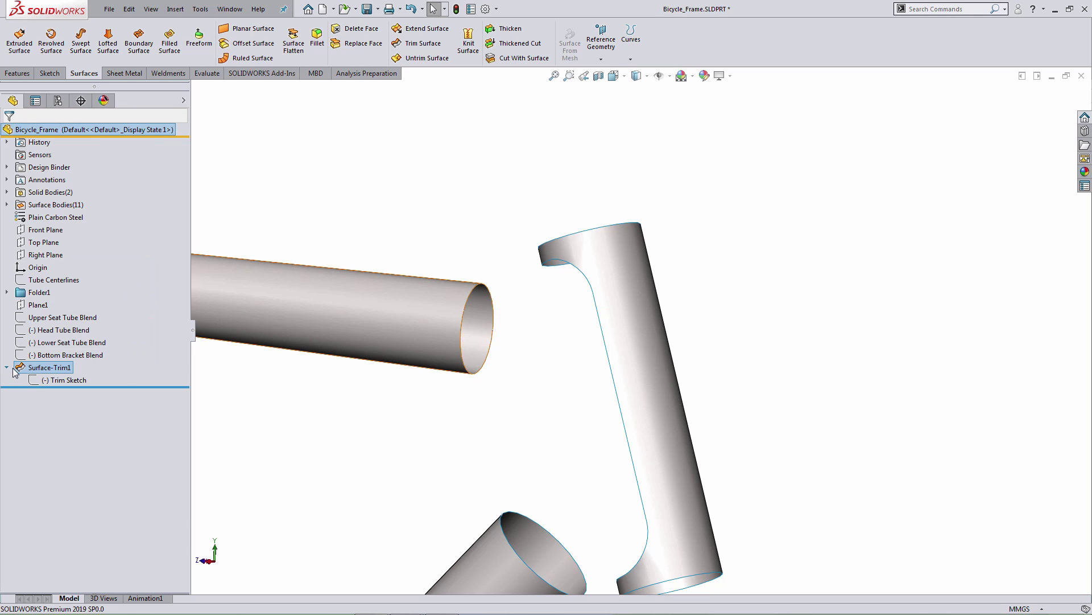
right_click(47, 381)
left_click(54, 324)
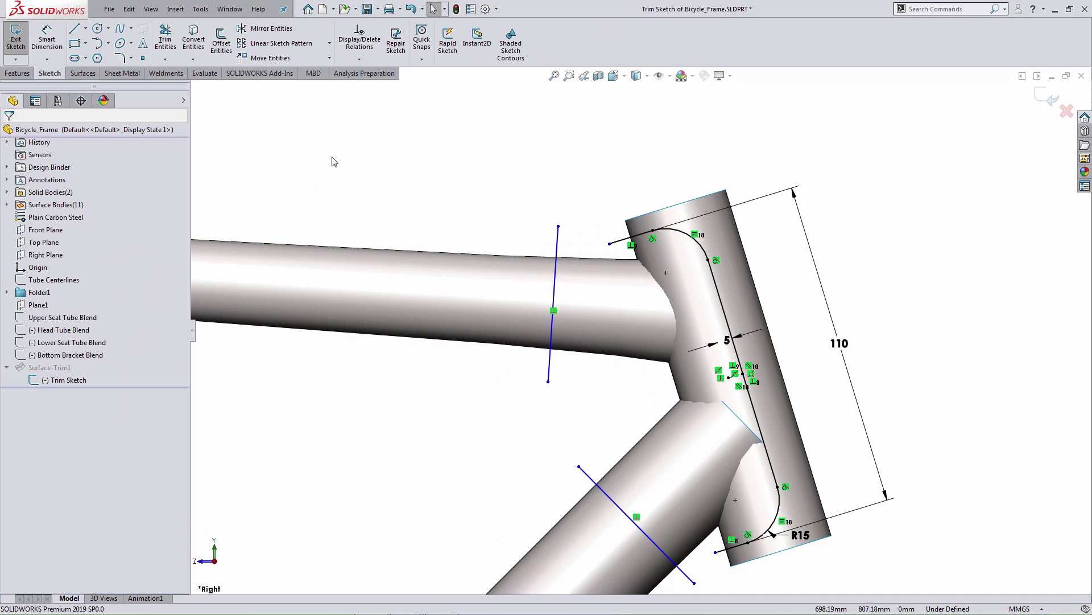
- Split the top tube cut line once and the down tube cut line twice, then exit the sketch
key("s")
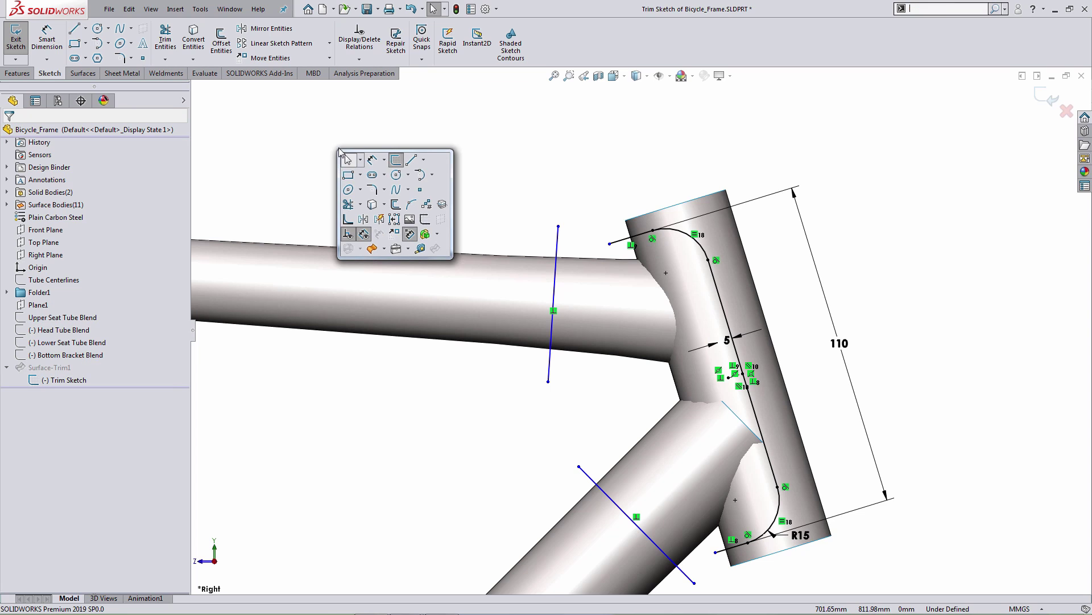
left_click(421, 176)
scroll(561, 254, "down", 2)
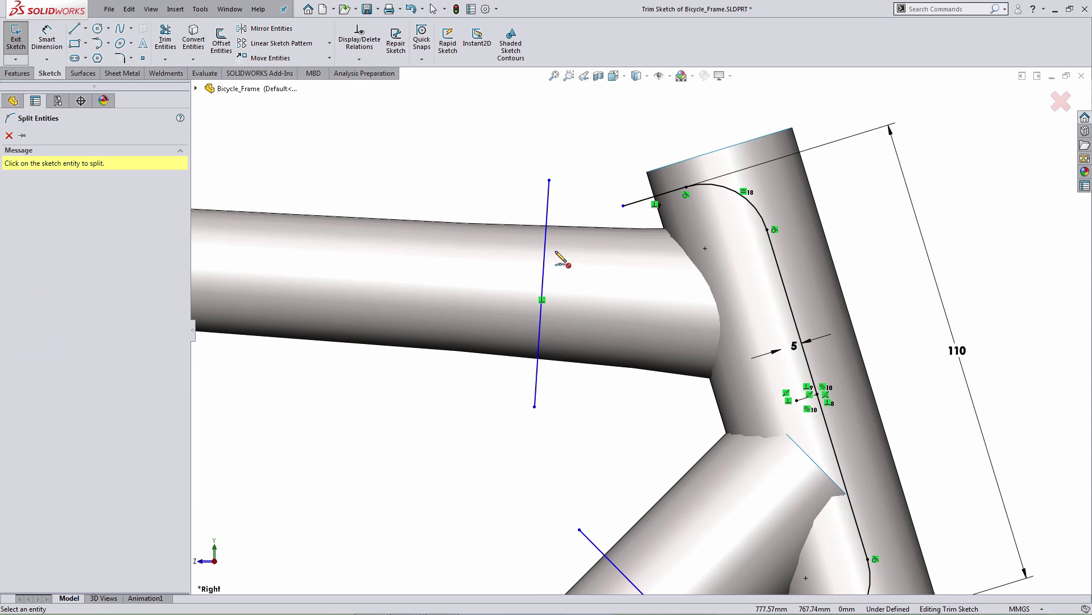
left_click(545, 236)
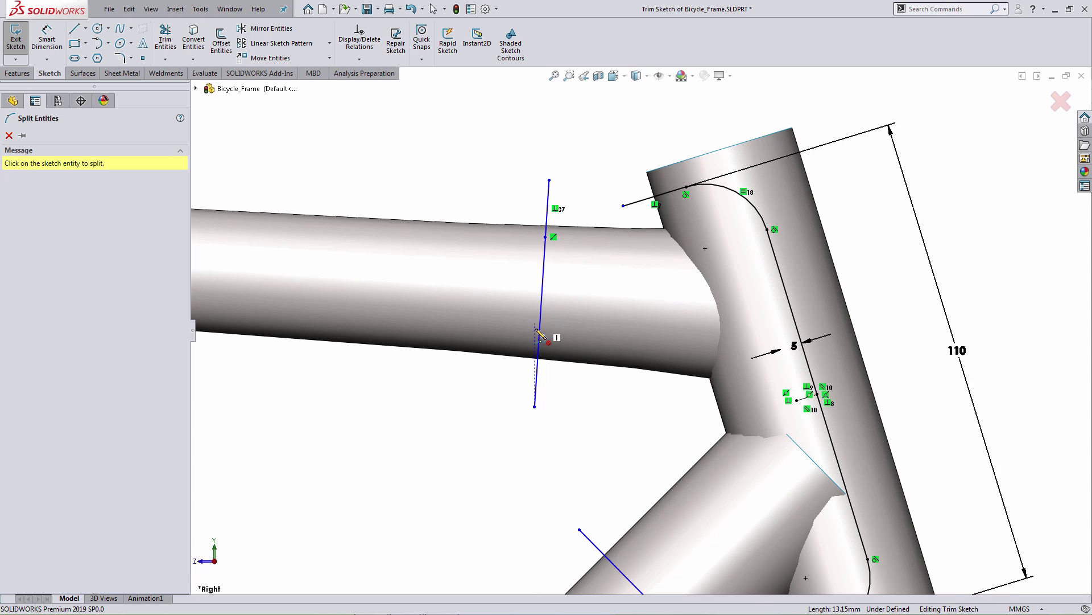
scroll(646, 505, "up", 2)
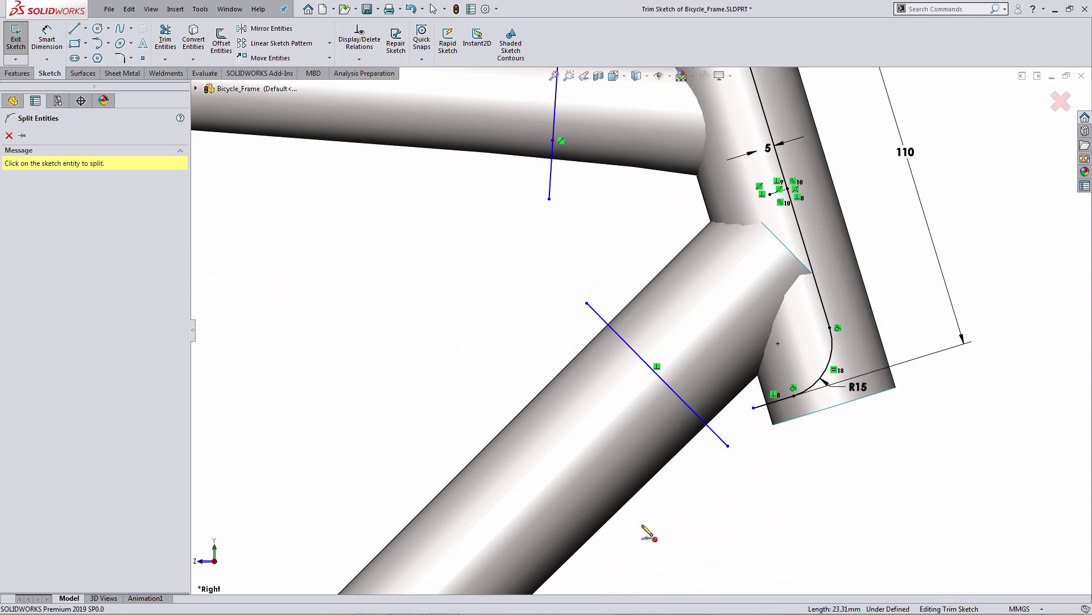
left_click(616, 333)
left_click(696, 415)
key("Escape")
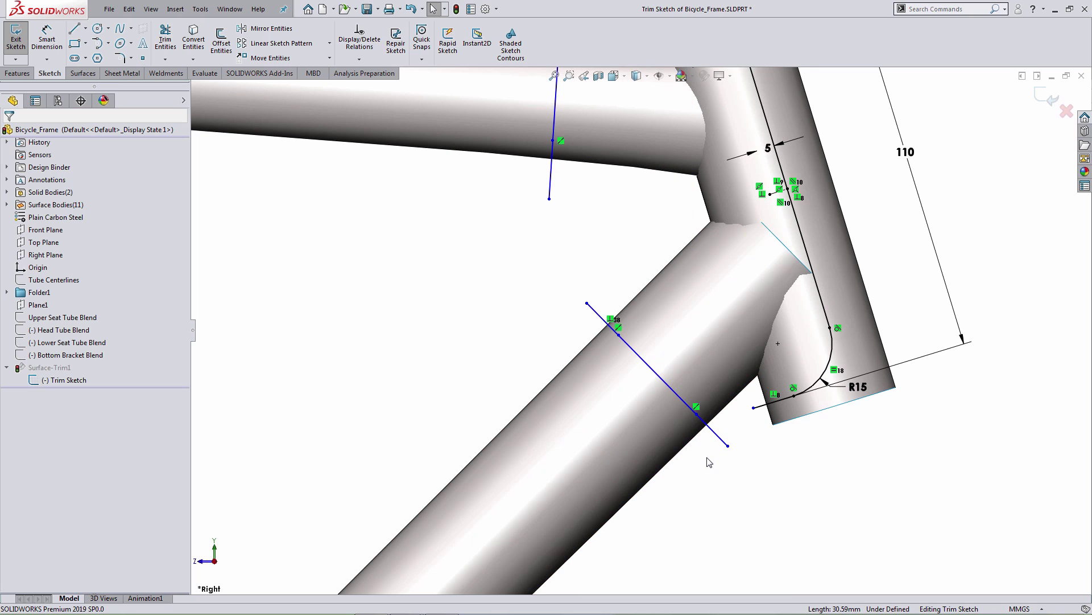
scroll(709, 462, "up", 2)
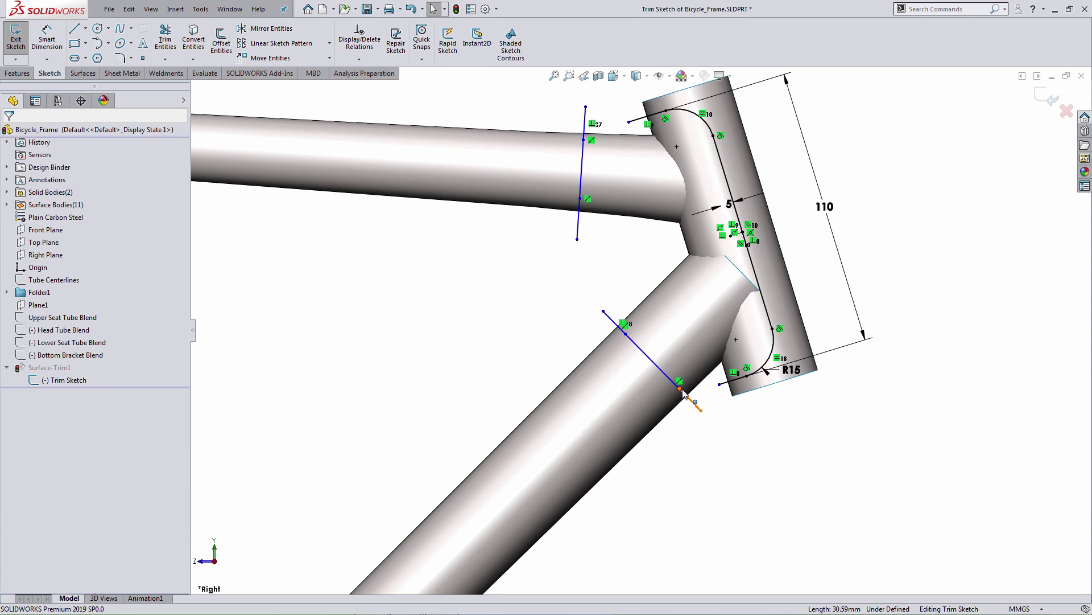
left_click(1041, 106)
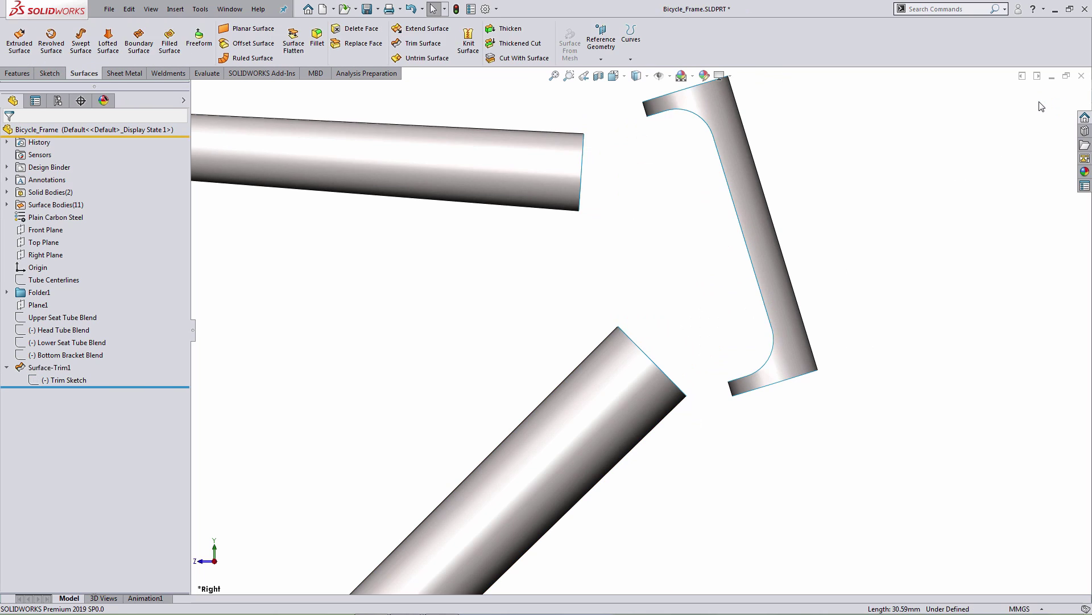
- Start a lofted surface with the top tube's open end and the head tube cutout edge as profiles
middle_click_drag(624, 226, 597, 242)
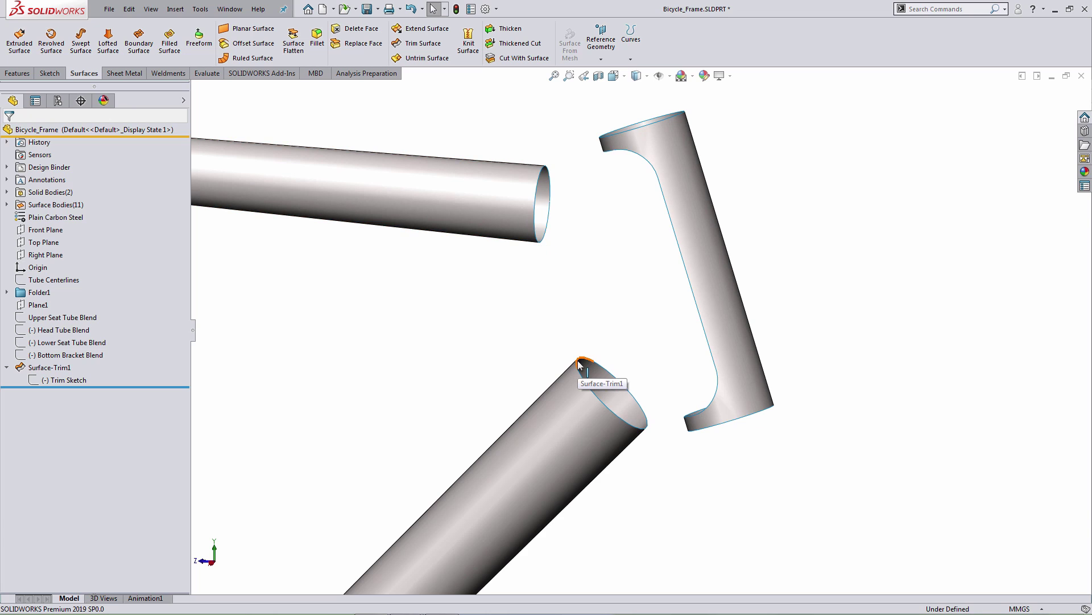
left_click(108, 41)
scroll(543, 193, "down", 4)
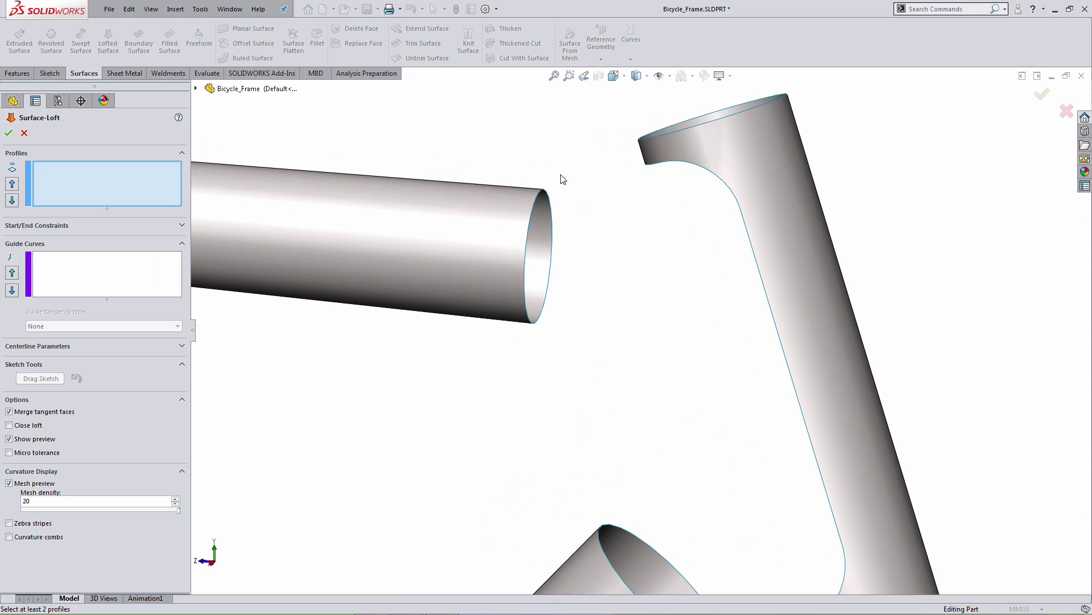
left_click(536, 199)
middle_click_drag(603, 215, 675, 217)
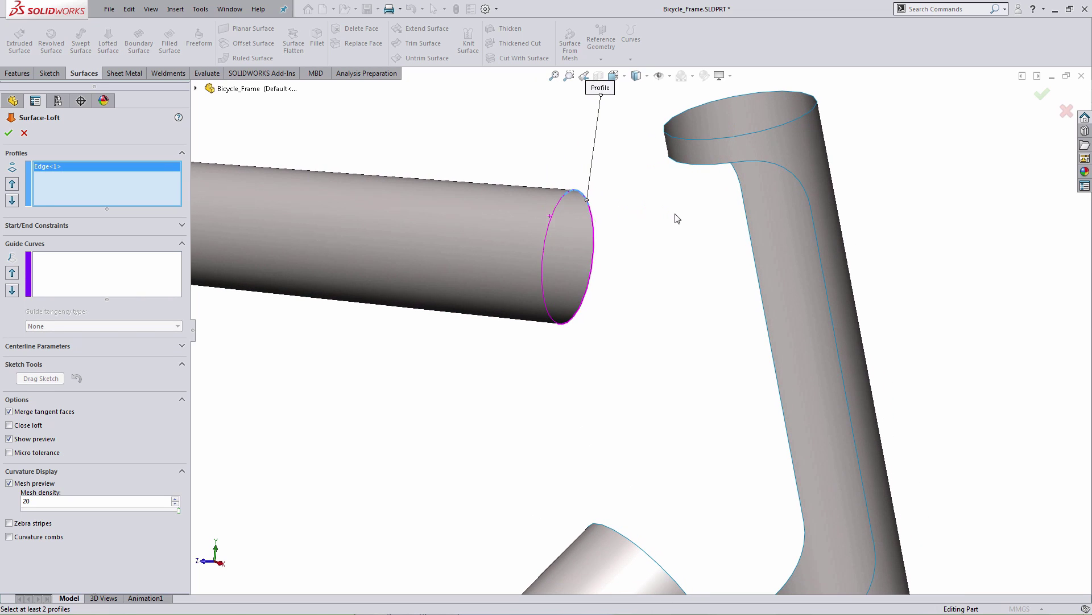
left_click(722, 167)
- Drag the loft connector along the top tube rim to align the two profiles
mouse_move(731, 165)
middle_mouse_down()
mouse_move(717, 212)
mouse_move(737, 168)
middle_mouse_up()
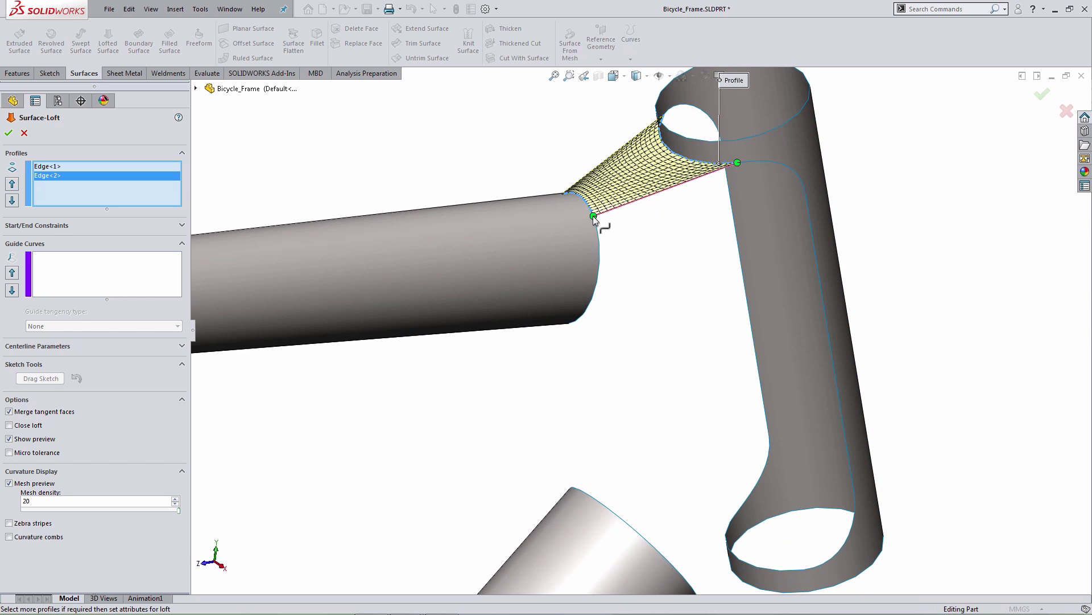
left_click_drag(593, 217, 561, 190)
middle_click_drag(561, 190, 564, 192)
left_click_drag(538, 170, 580, 200)
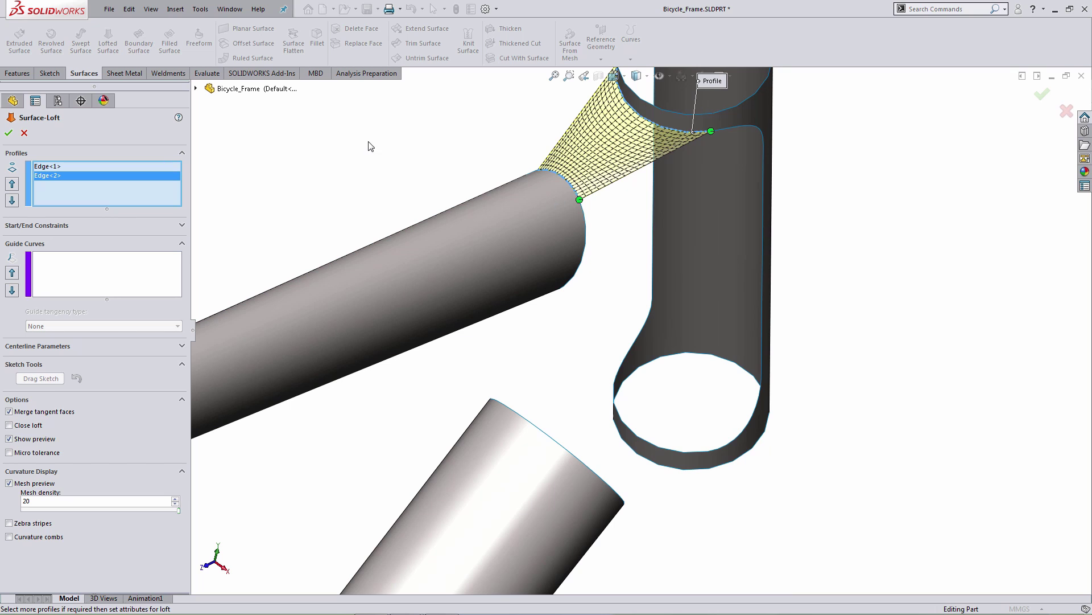
middle_click_drag(380, 155, 393, 191)
- Set both the start and end constraints of the loft to Curvature To Face
left_click(45, 226)
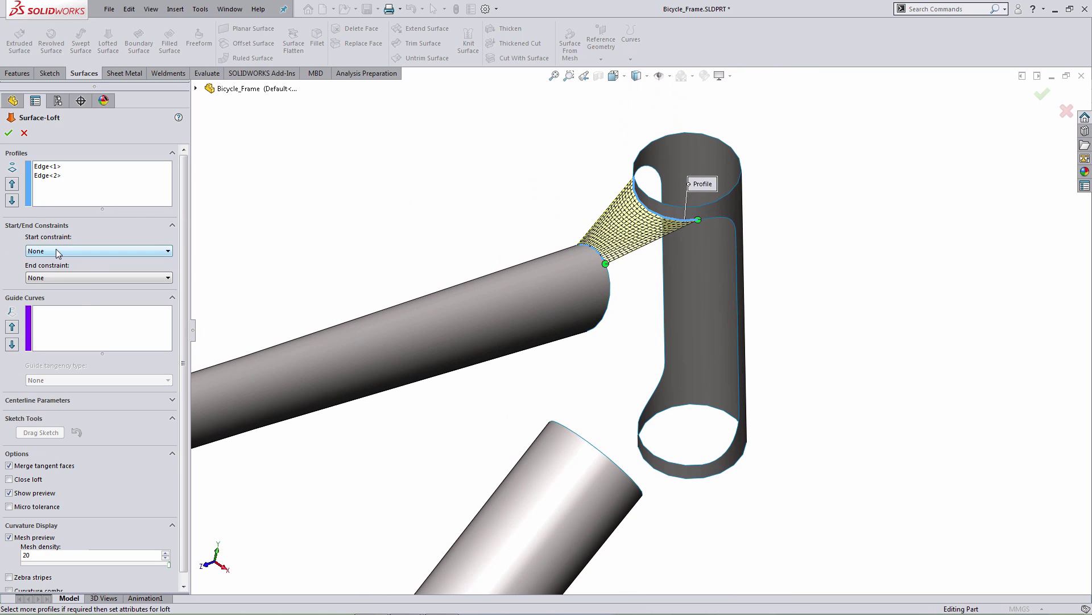
left_click(56, 249)
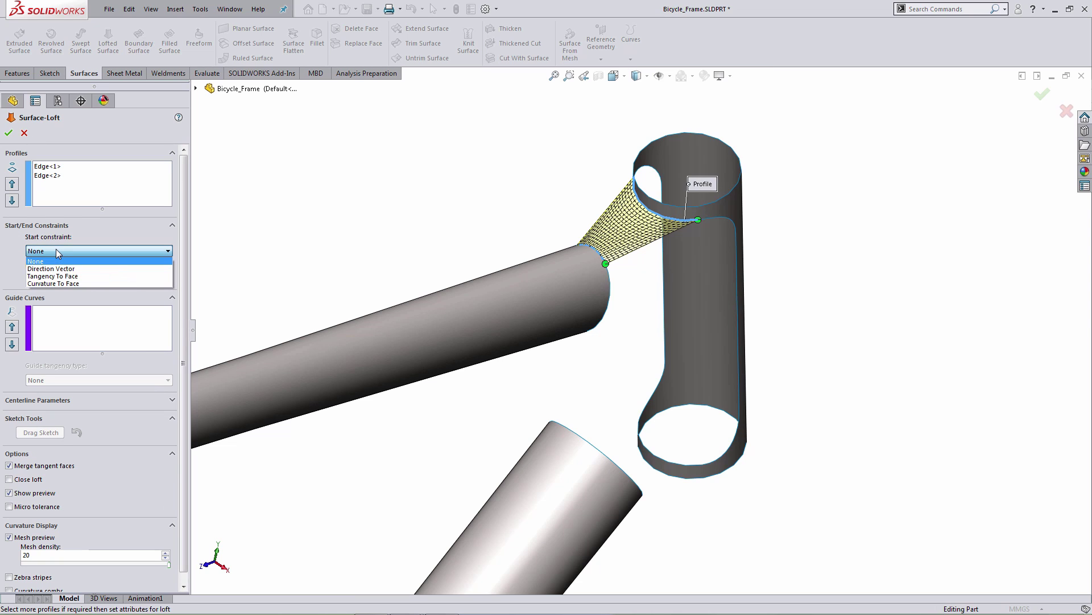
left_click(60, 284)
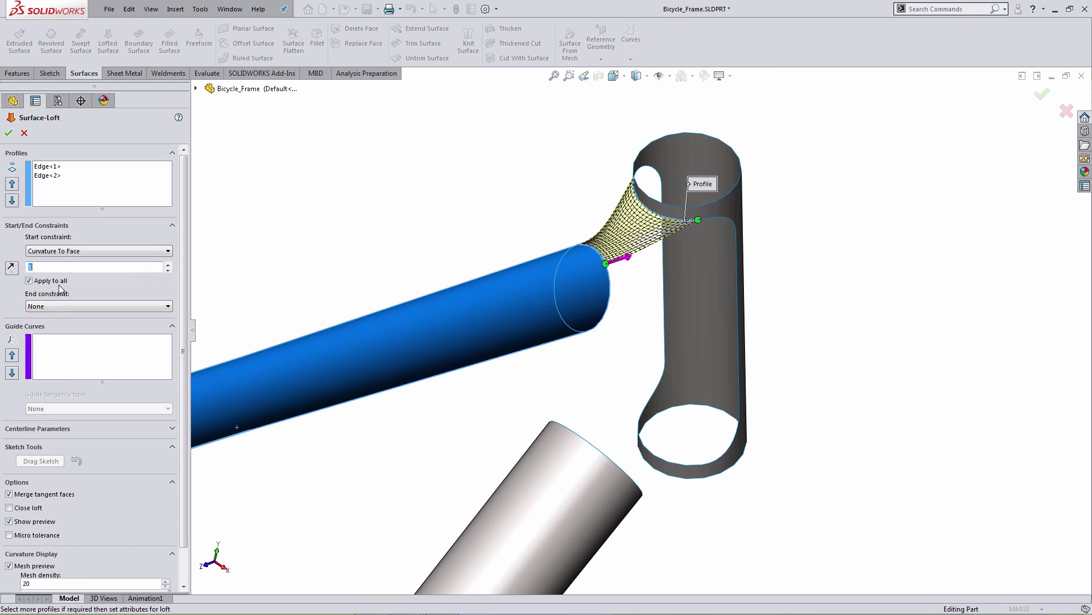
left_click(61, 305)
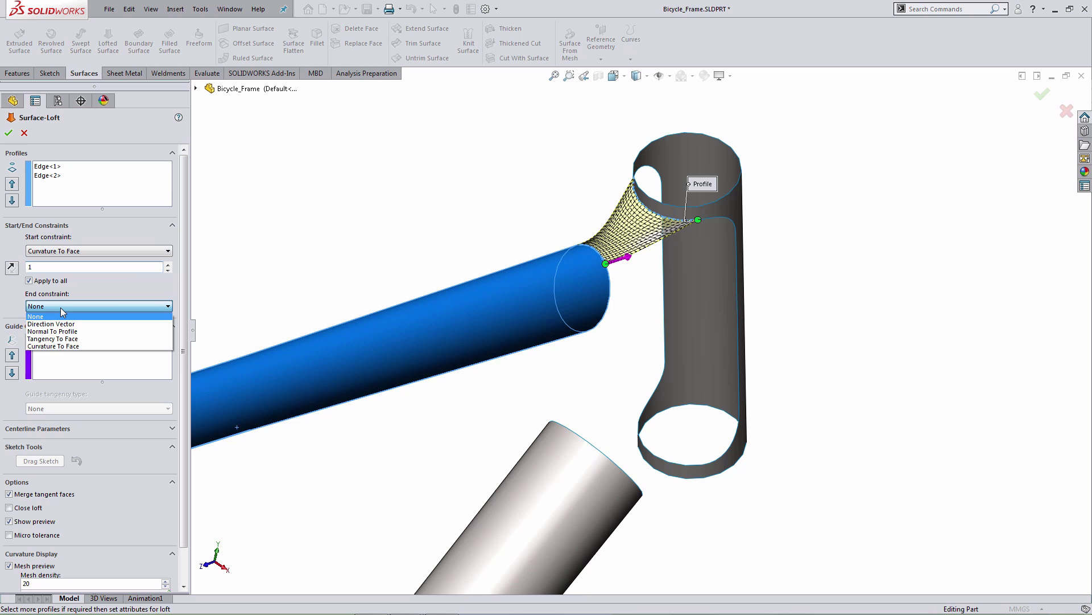
left_click(63, 347)
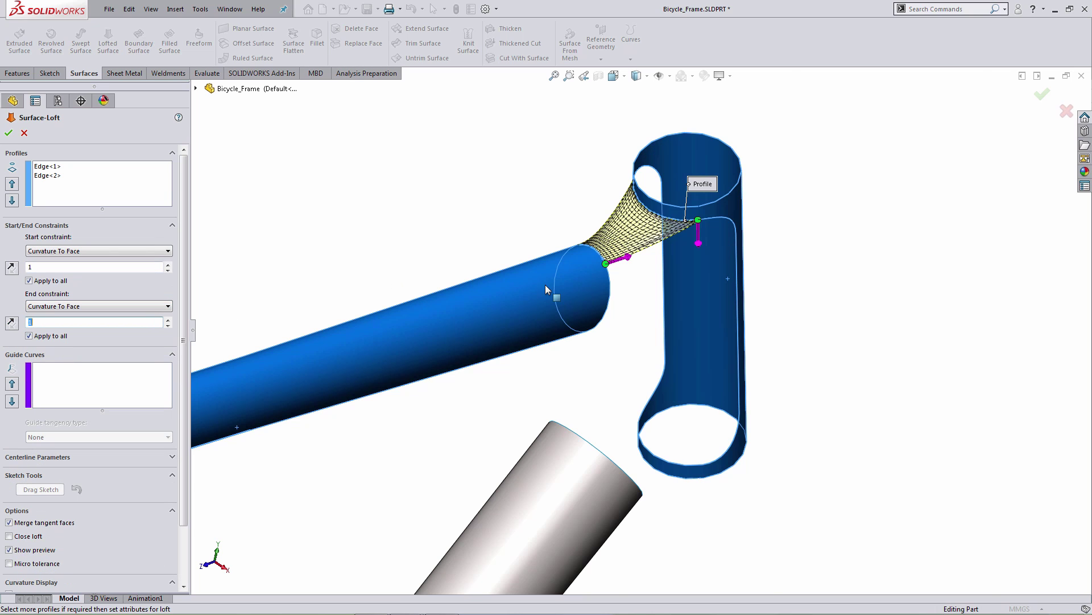
- Set the start tangent length to 2 and the end to about 2.15, then accept Surface-Loft1
scroll(545, 285, "down", 3)
scroll(545, 285, "down", 3)
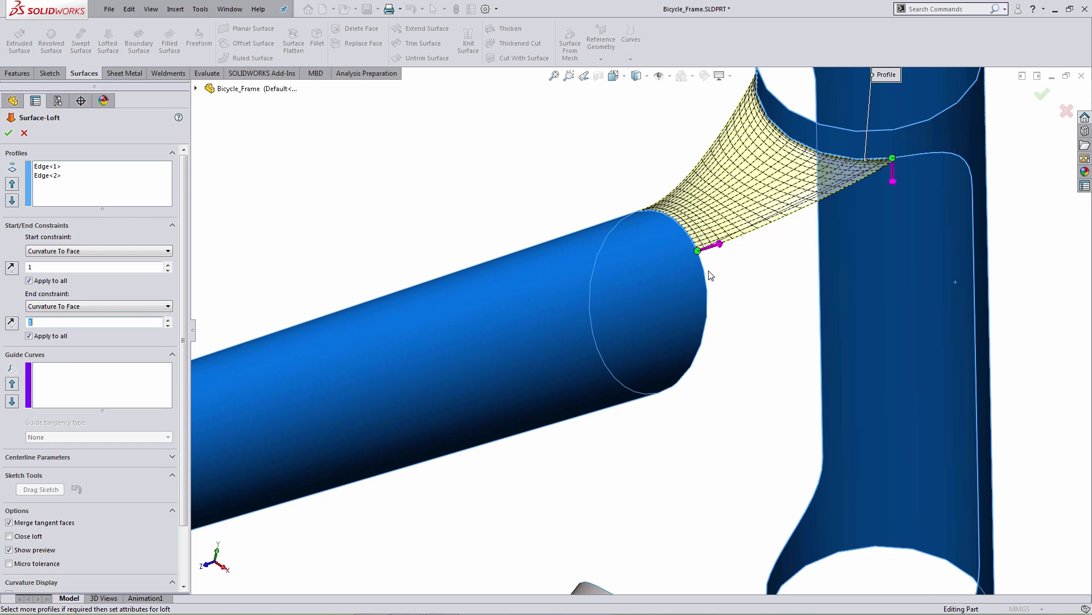
middle_click_drag(699, 273, 639, 229)
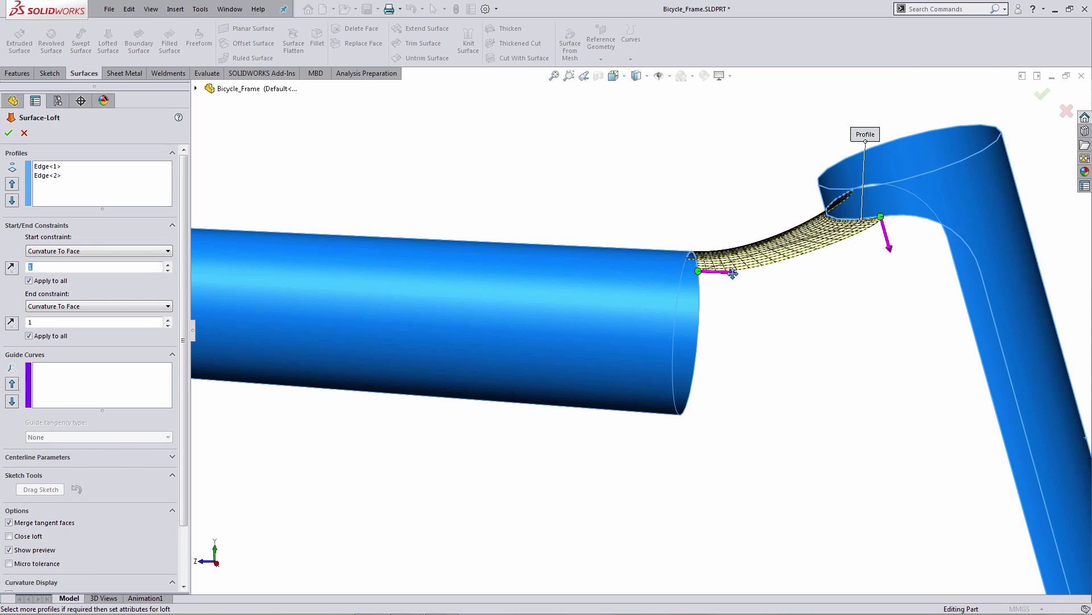
left_click_drag(733, 274, 755, 276)
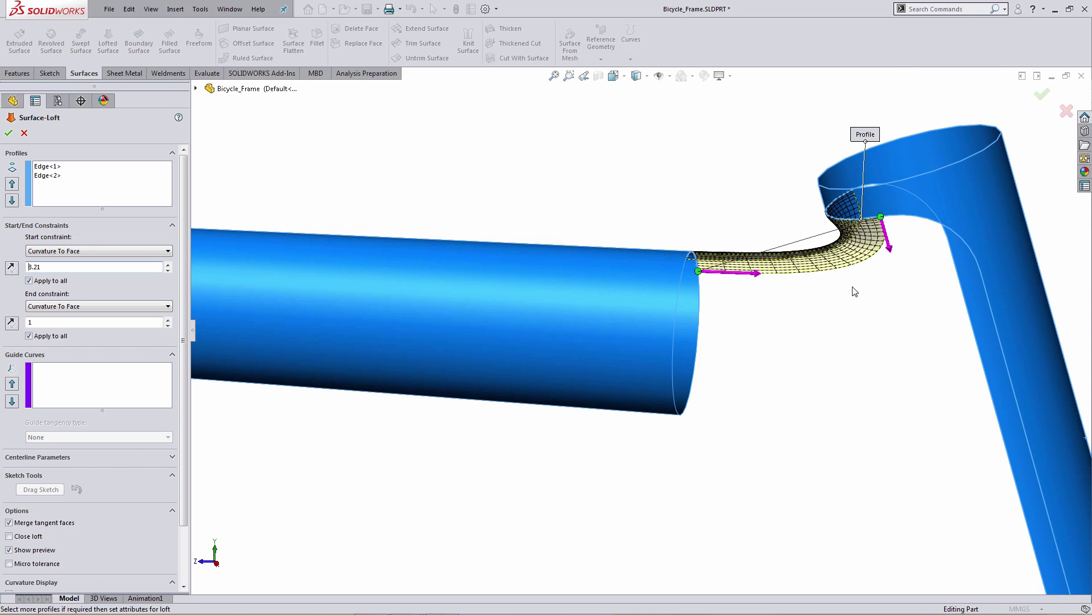
left_click_drag(891, 252, 890, 263)
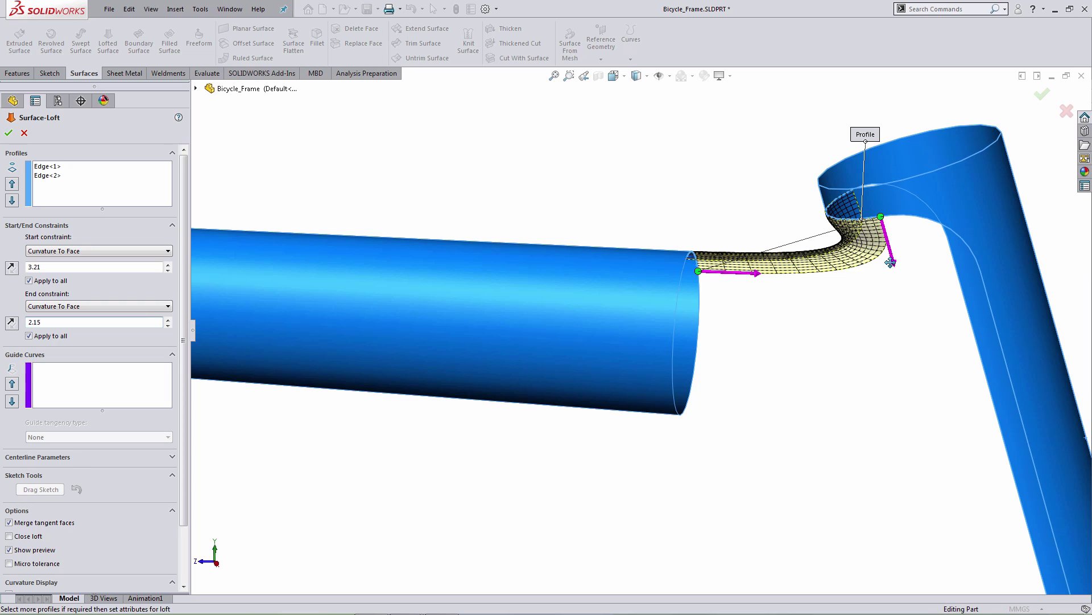
double_click(54, 267)
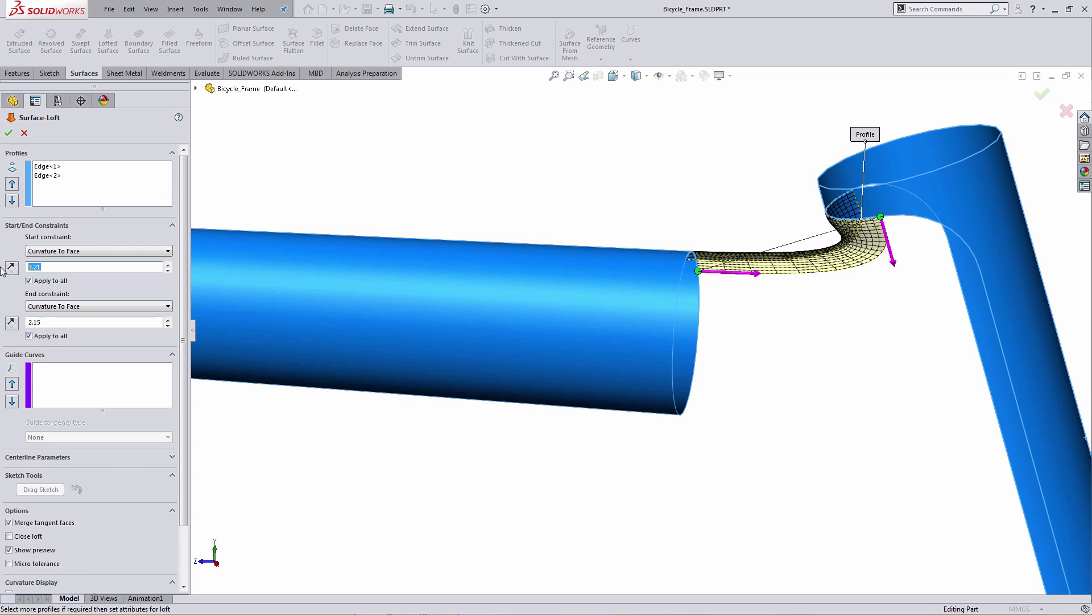
type("2")
double_click(55, 322)
key("Return")
middle_click_drag(551, 486, 609, 314)
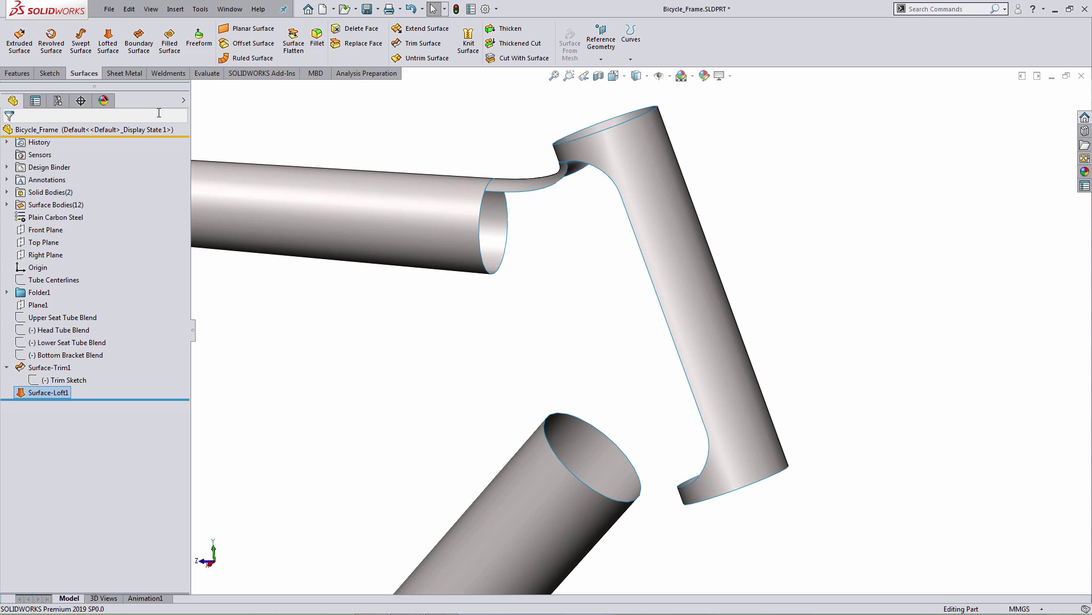
- Start a new lofted surface, clear the preselected profiles, and pick the upper and lower tube end edges
left_click(110, 44)
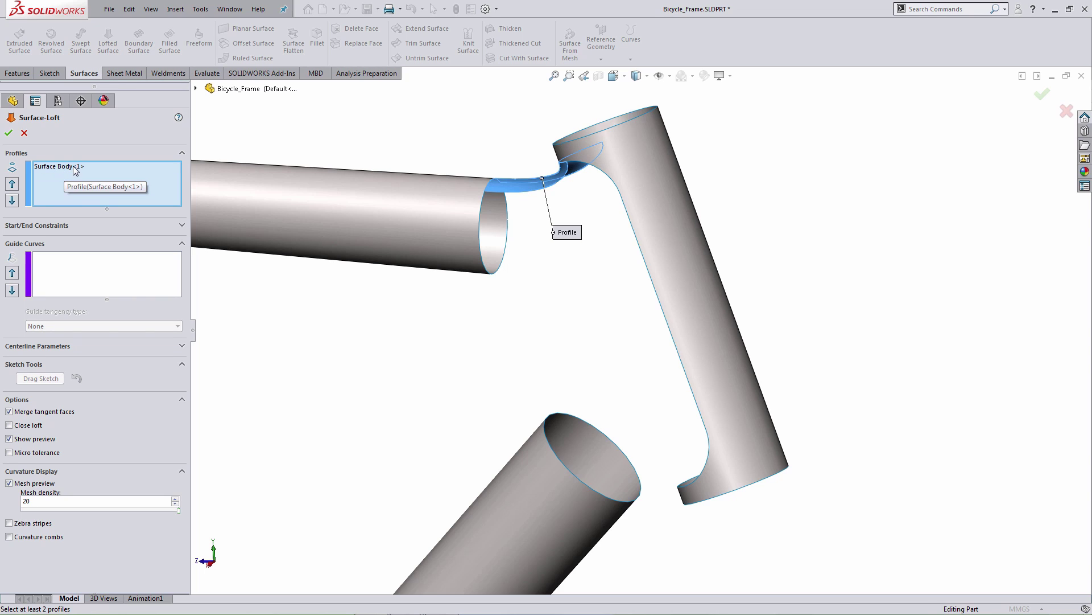
right_click(75, 169)
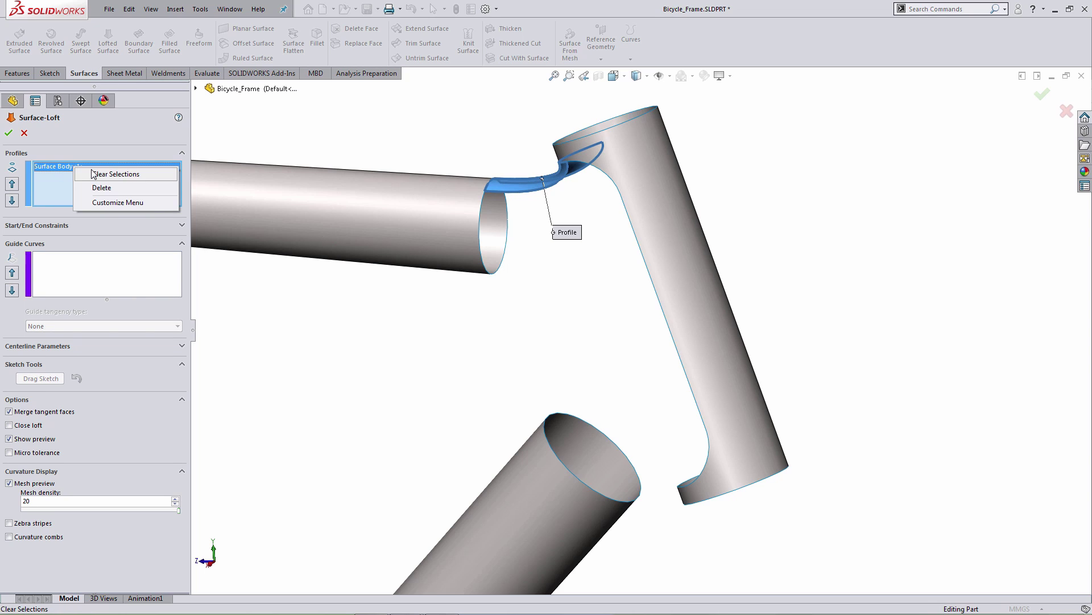
left_click(93, 173)
scroll(515, 296, "down", 2)
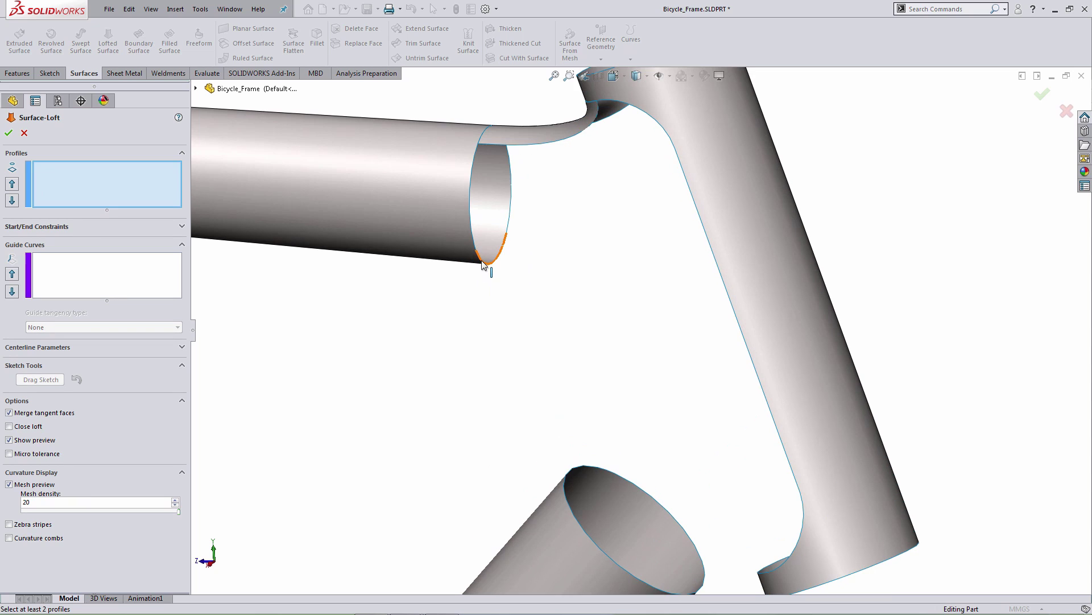
left_click(483, 262)
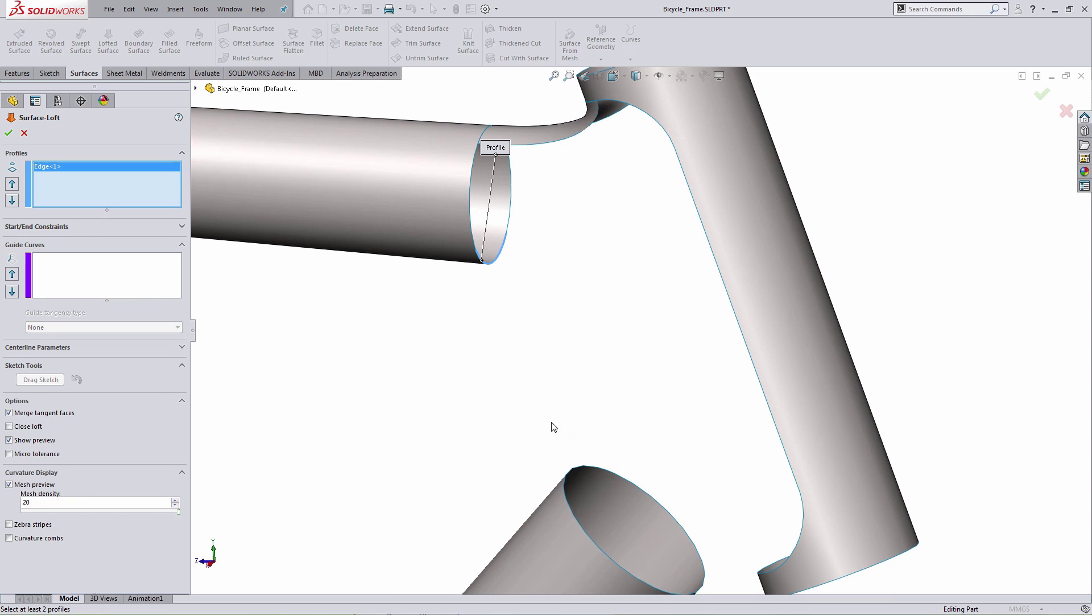
left_click(565, 480)
- Set start and end constraints to Curvature To Face with tangent length 3
left_click(81, 230)
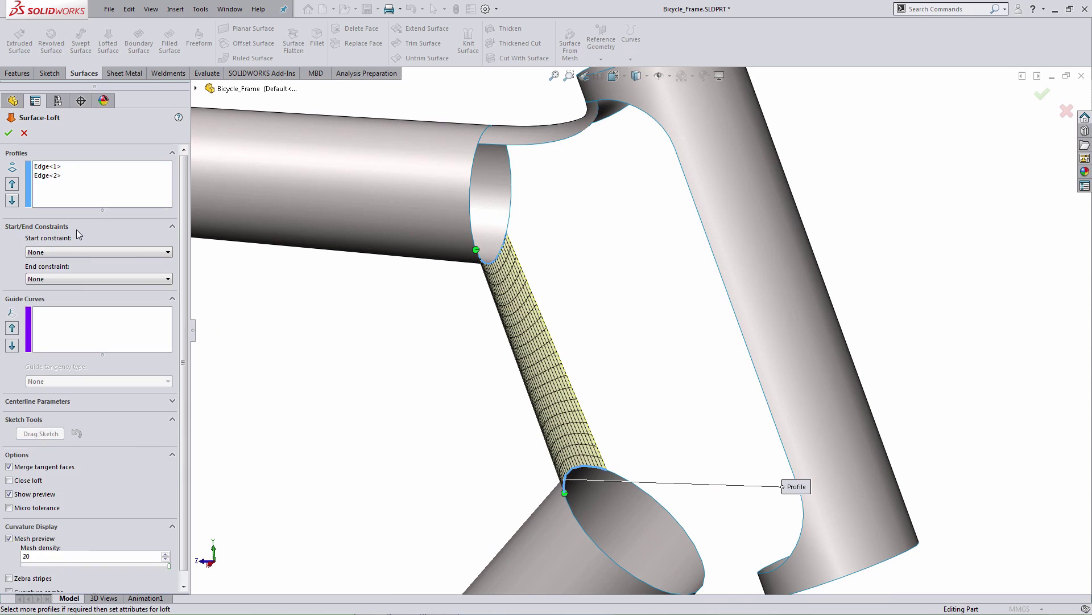
left_click(77, 251)
left_click(77, 285)
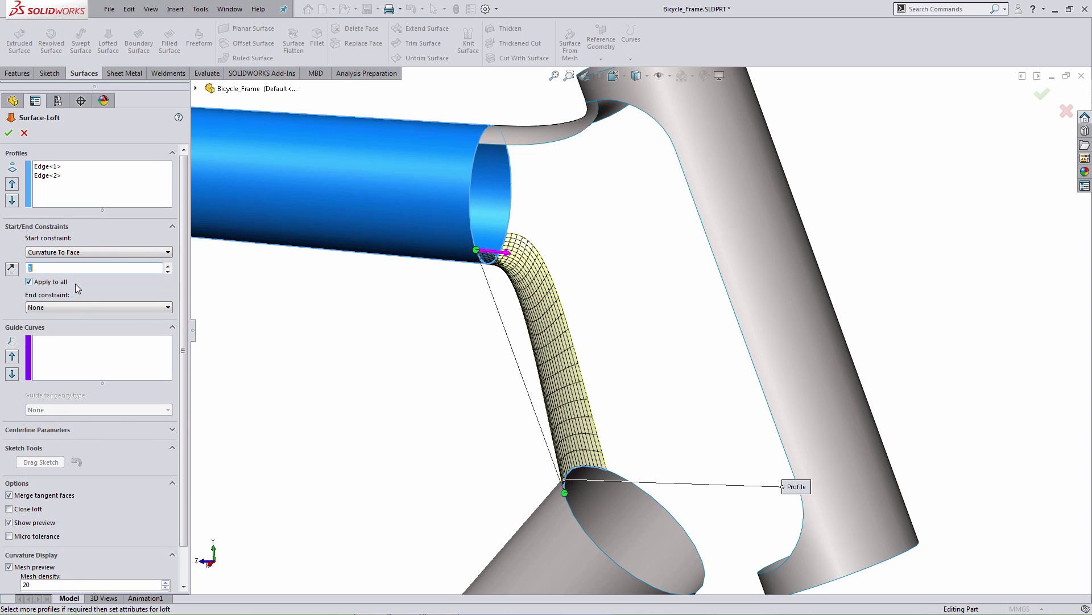
left_click(82, 307)
left_click(84, 345)
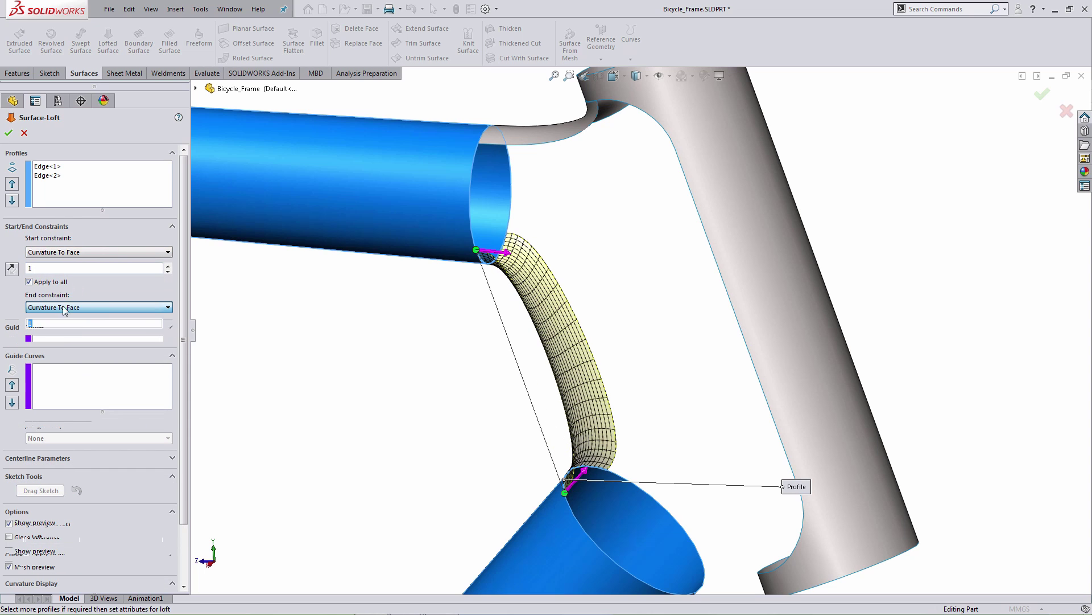
left_click(39, 268)
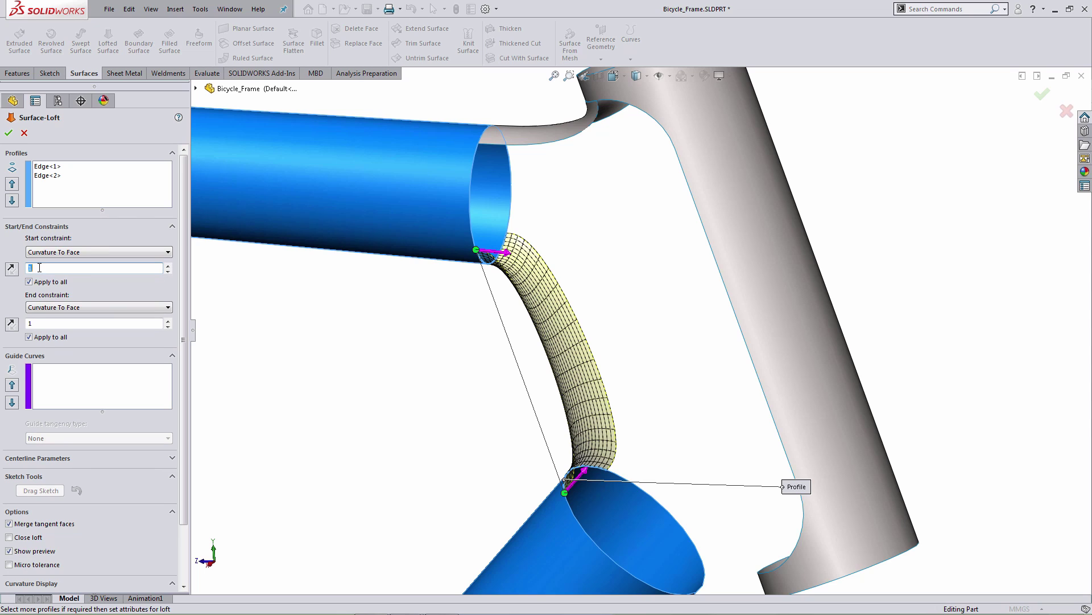
left_click(43, 323)
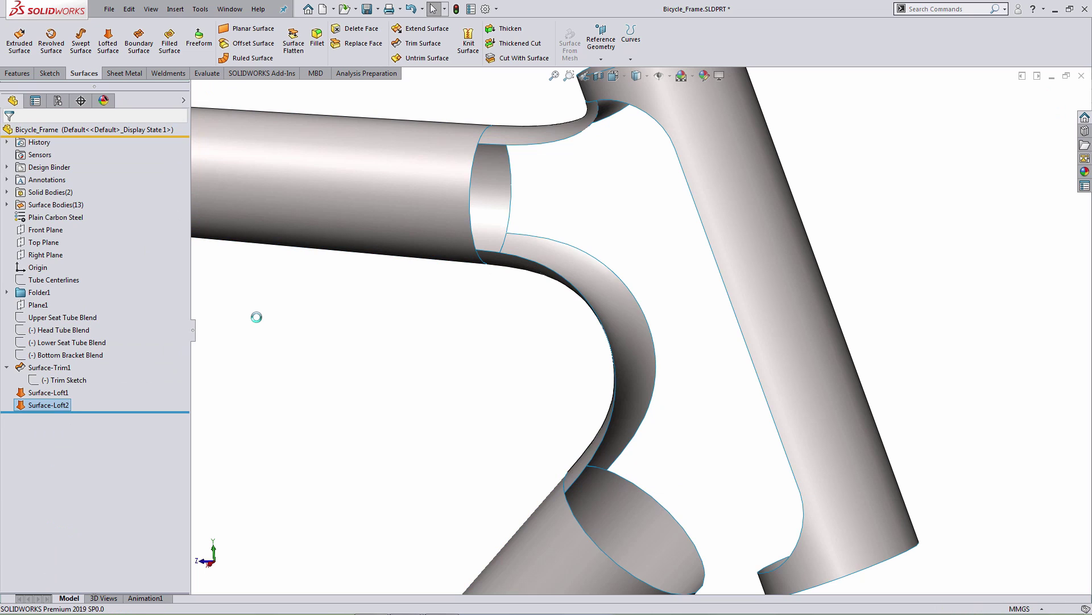
- Start a third lofted surface, clear the profiles, and pick the down tube and second tube end edges
right_click(257, 320)
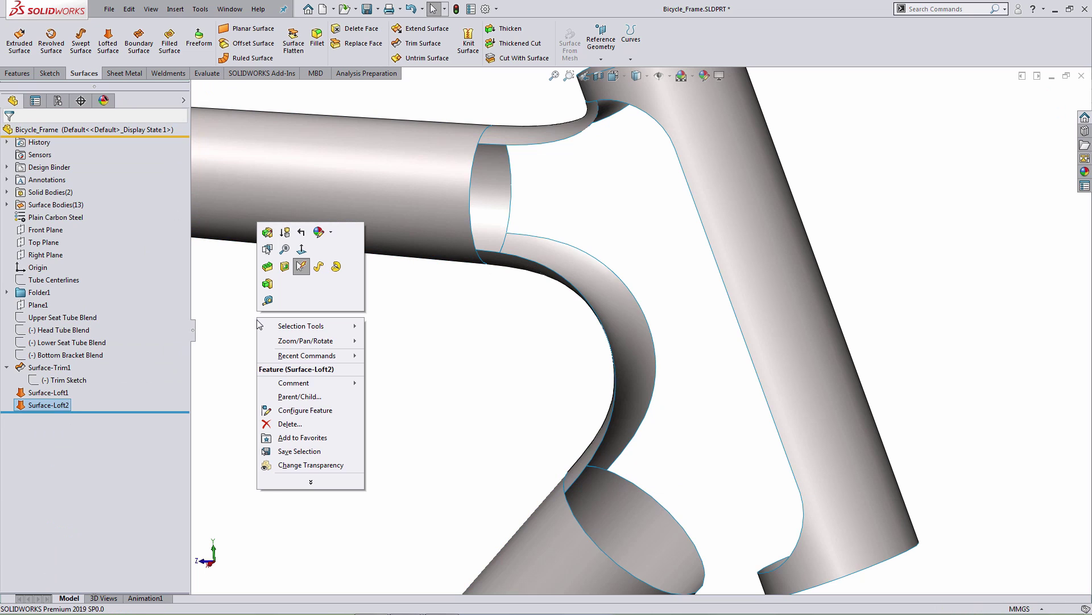
mouse_move(326, 358)
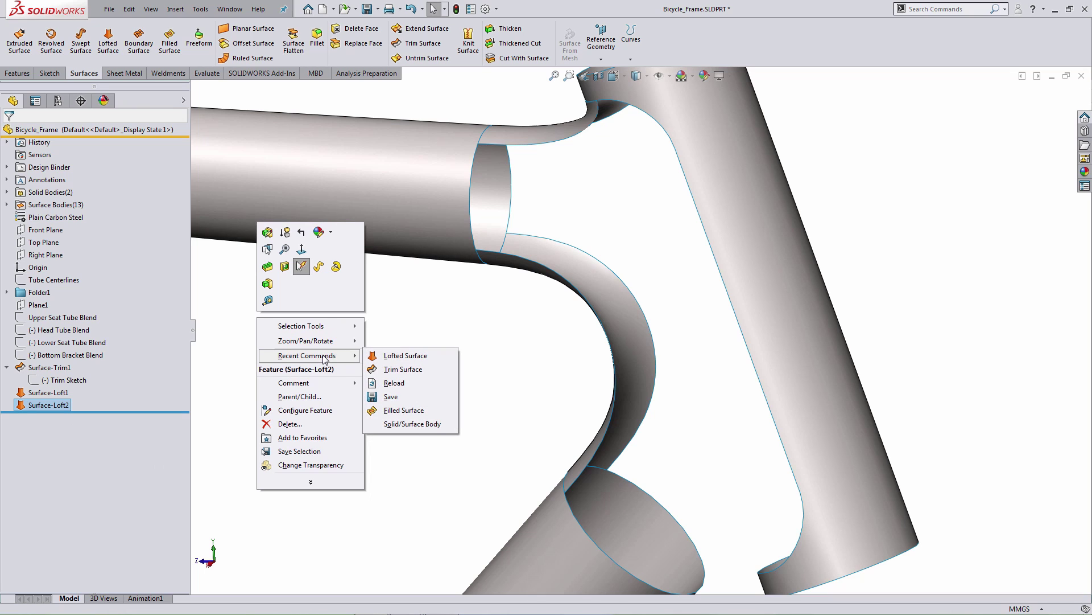
left_click(399, 358)
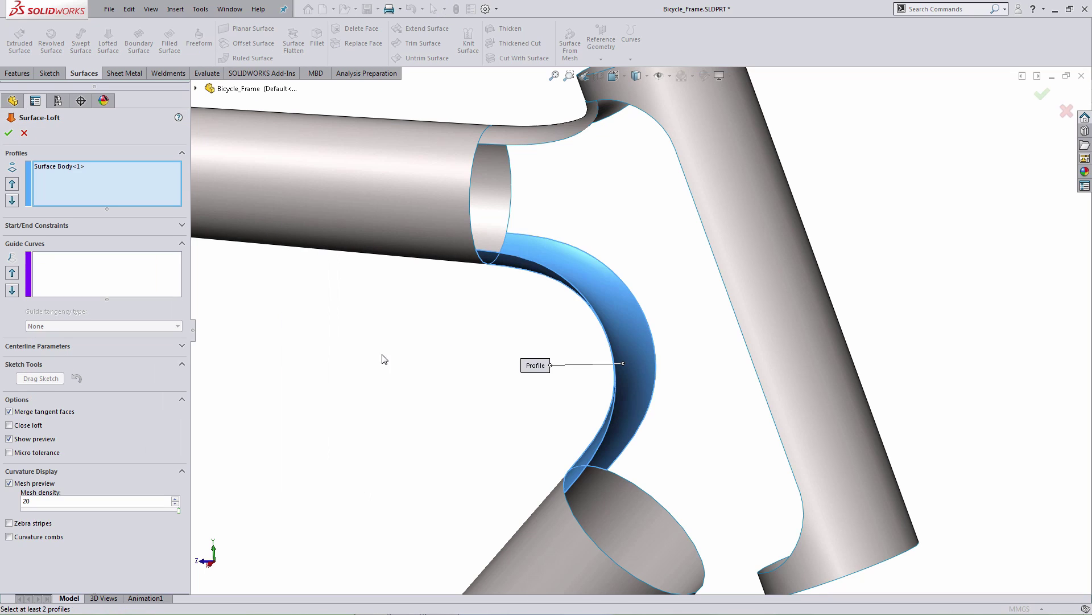
right_click(70, 180)
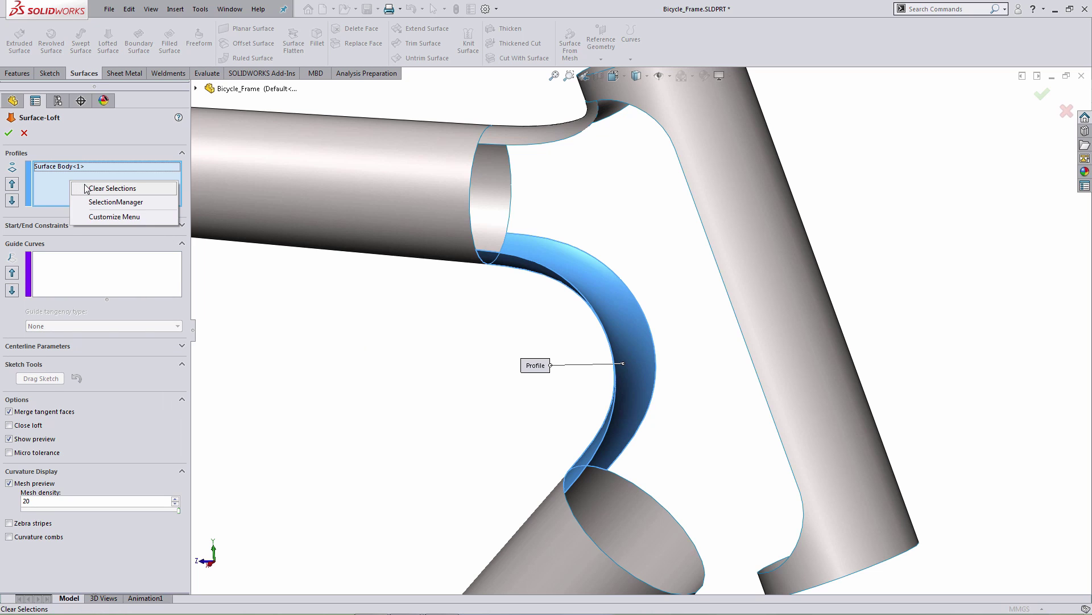
left_click(91, 185)
scroll(653, 517, "up", 3)
scroll(634, 390, "down", 5)
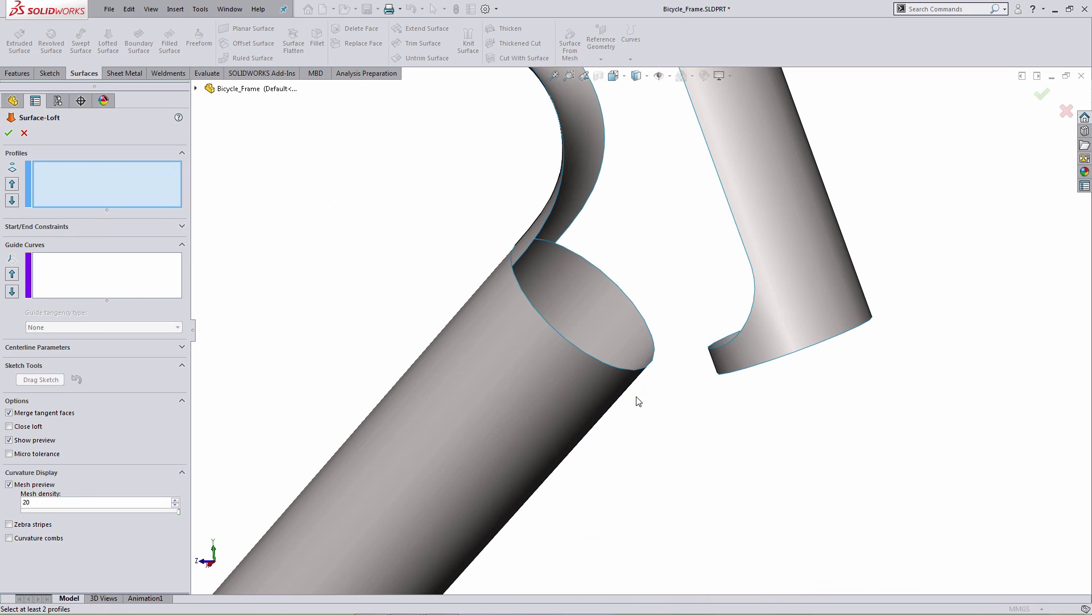
left_click(619, 369)
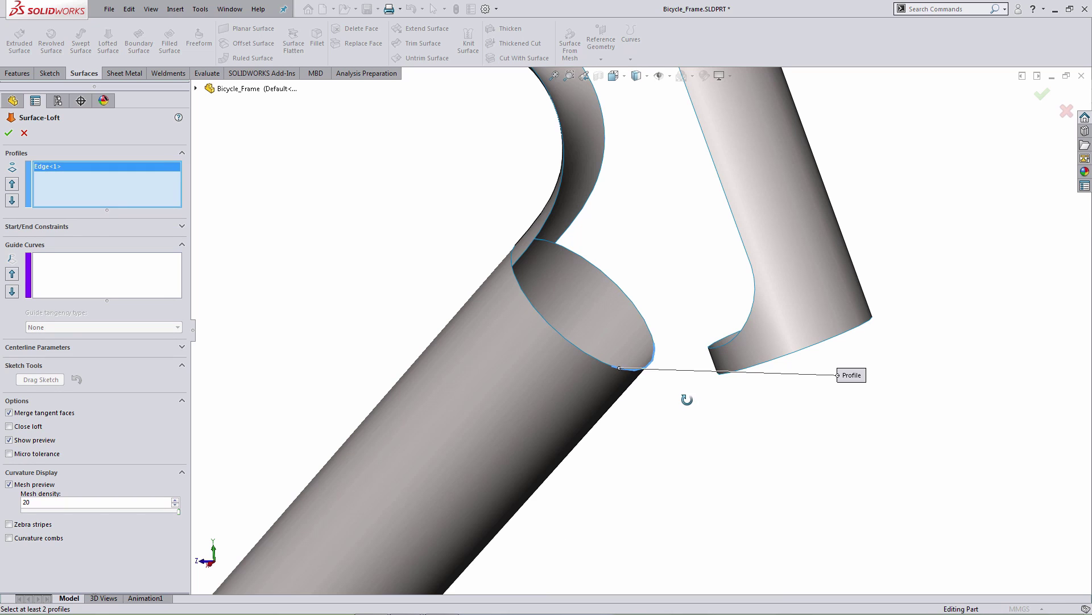
middle_click_drag(690, 398, 716, 364)
left_click(713, 349)
- Set both loft ends to Curvature To Face with tangency weight 2
left_click(66, 227)
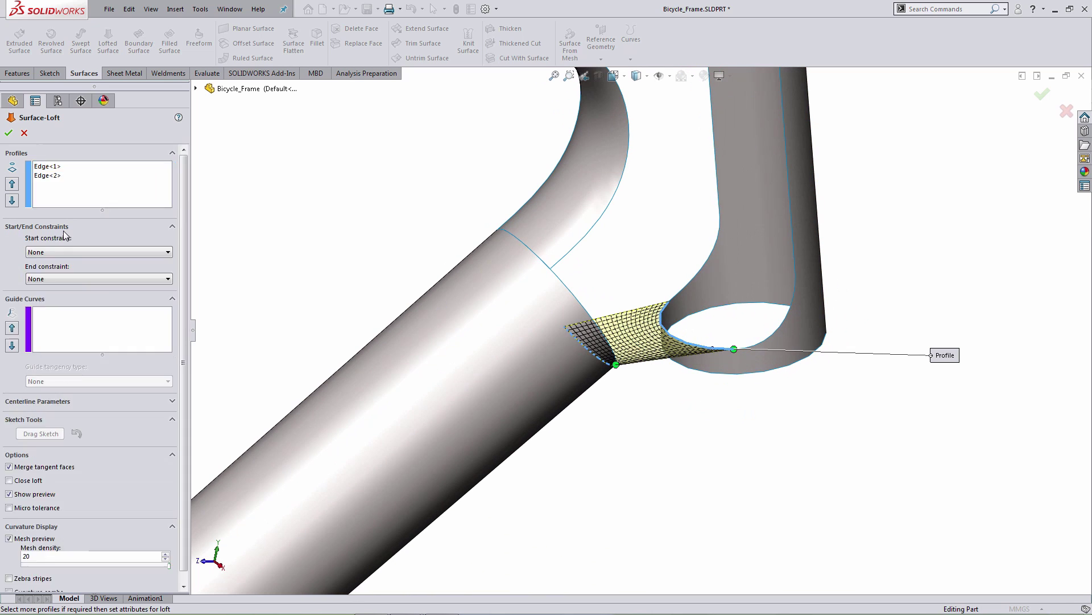
left_click(56, 252)
left_click(52, 291)
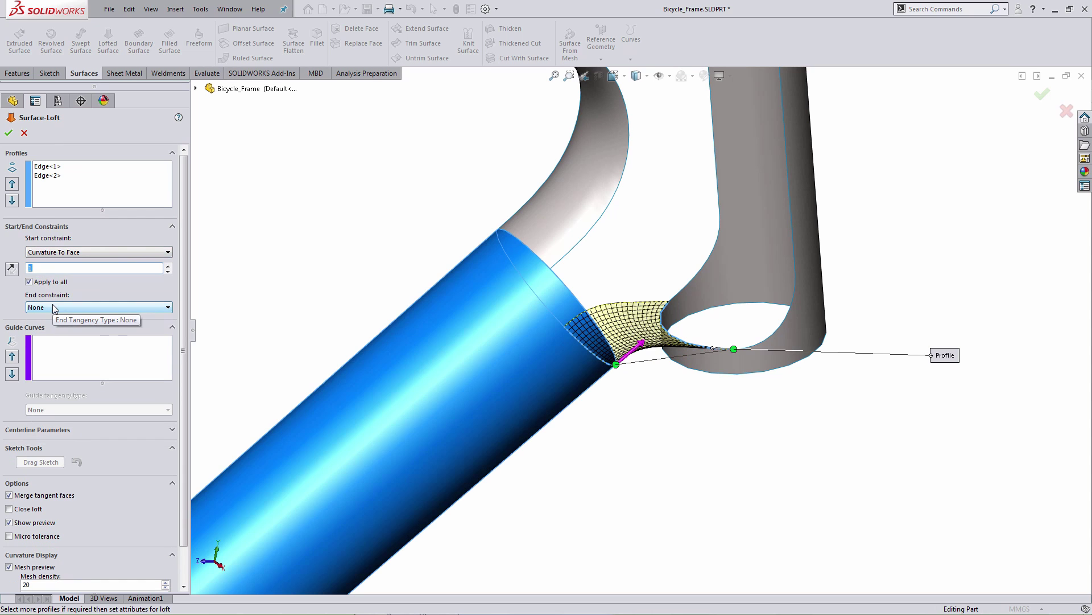
left_click(60, 307)
left_click(60, 347)
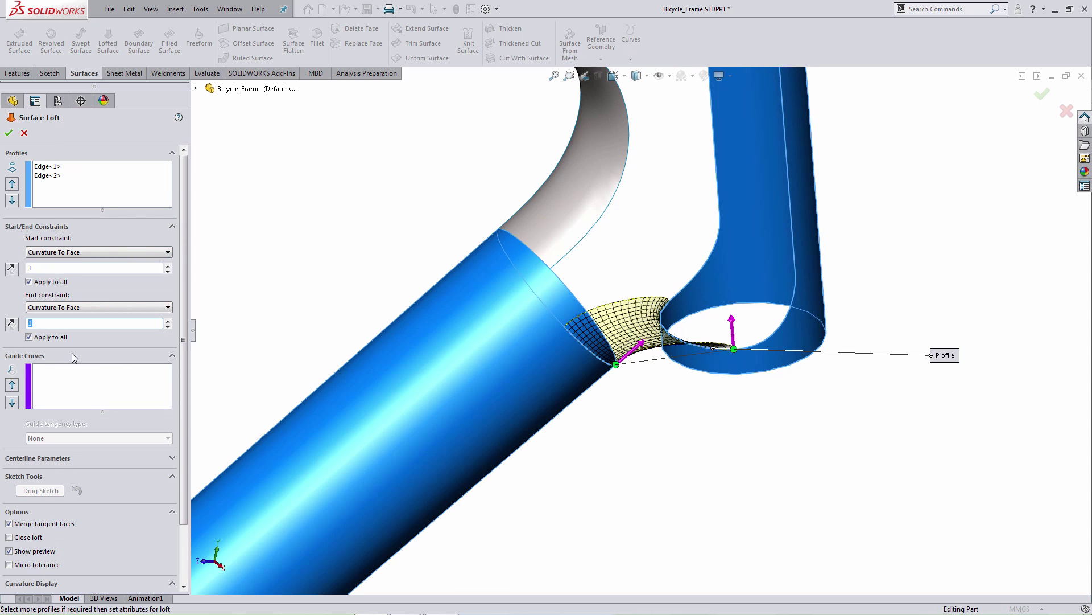
left_click(51, 268)
type("2")
left_click(52, 324)
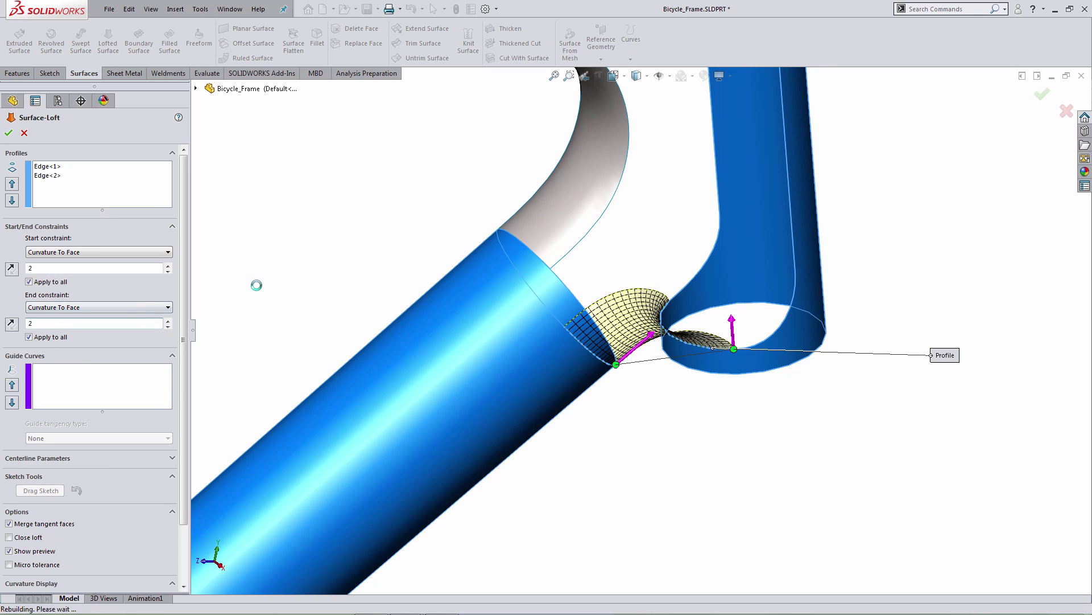
- Finish Surface-Loft3, then start a Filled Surface at the head tube junction
left_click(9, 133)
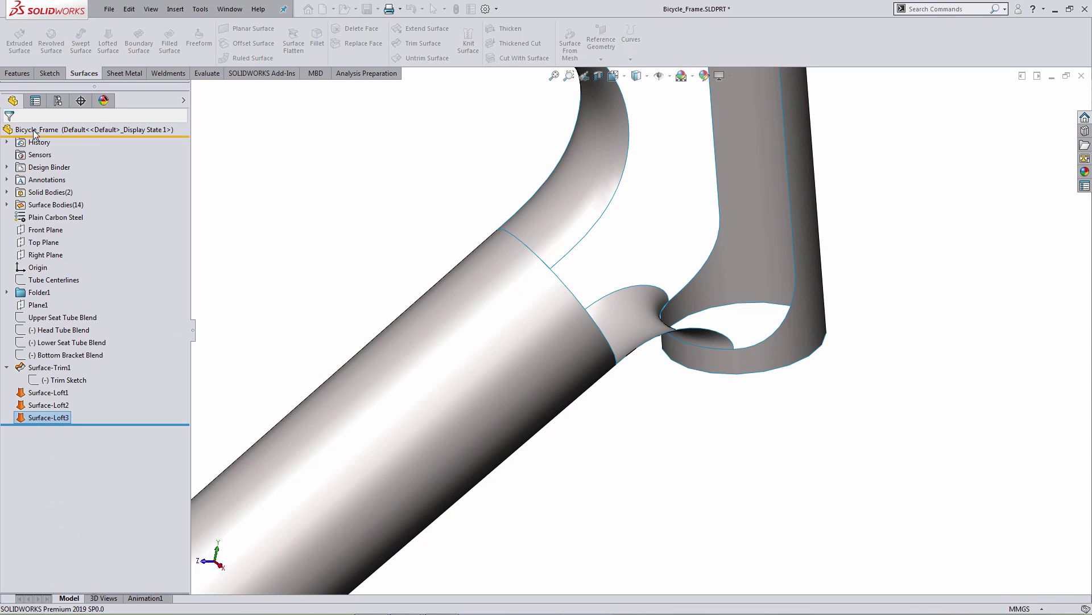
scroll(391, 212, "up", 4)
scroll(512, 238, "down", 2)
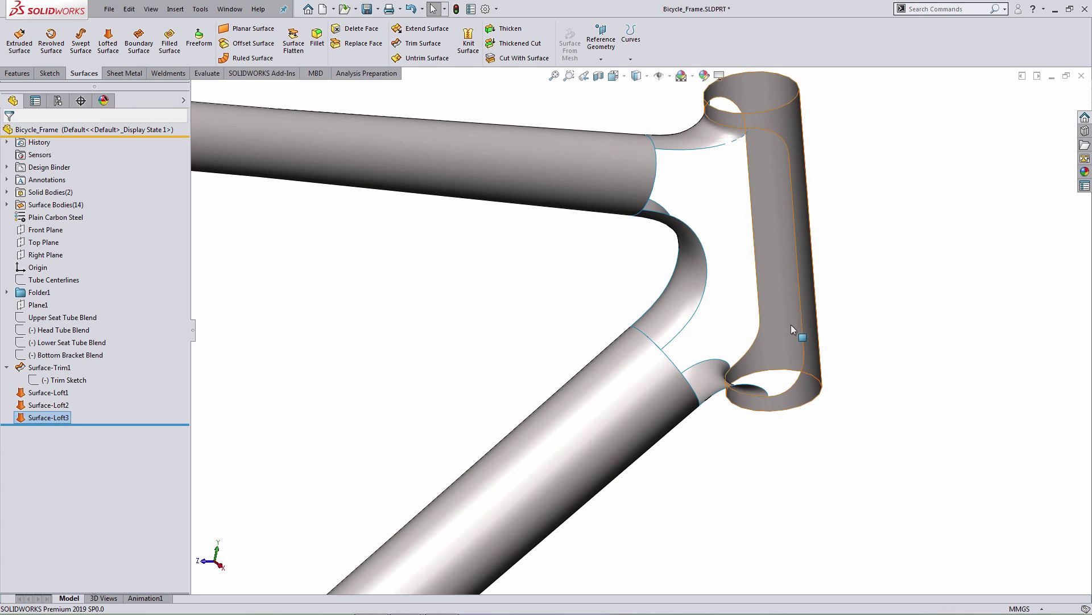
middle_click_drag(599, 232, 640, 233)
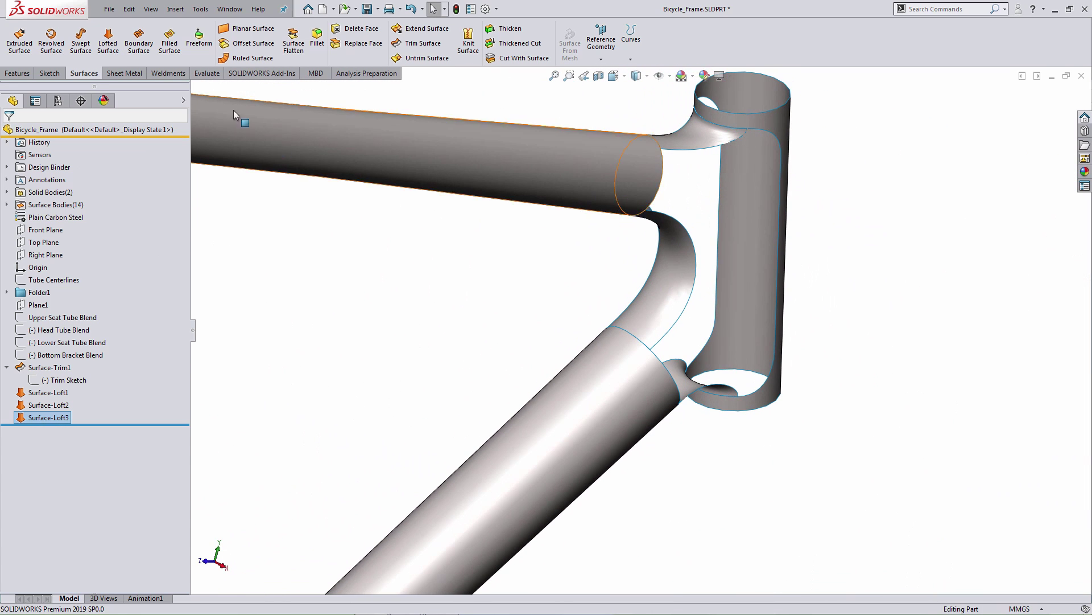
left_click(165, 38)
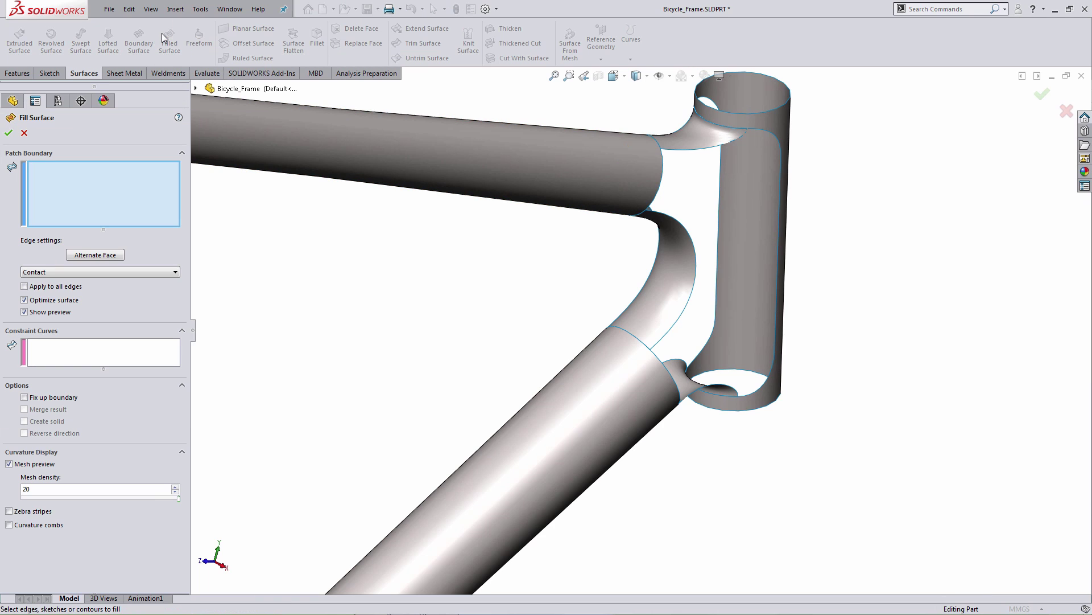
scroll(671, 106, "down", 2)
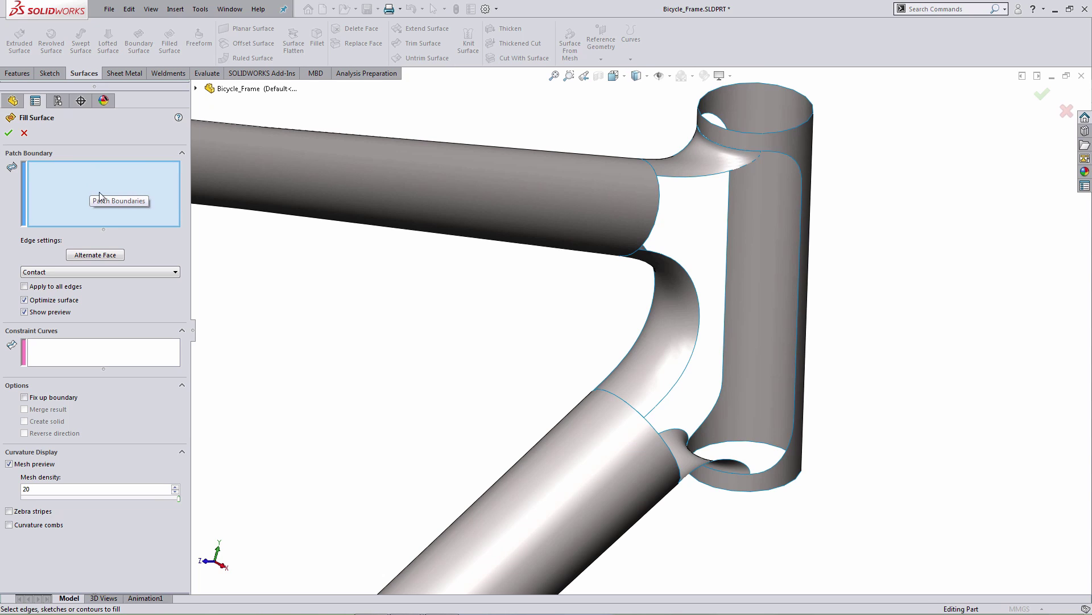
- Select the eight edges around the head tube opening as the patch boundary and check the preview
left_click(784, 157)
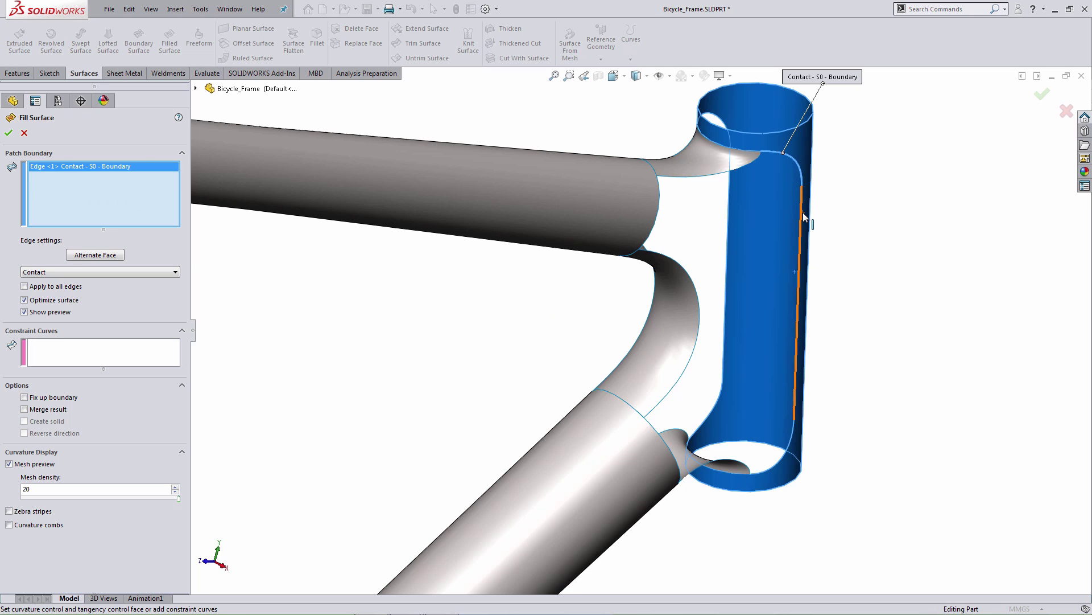
left_click(804, 212)
left_click(793, 441)
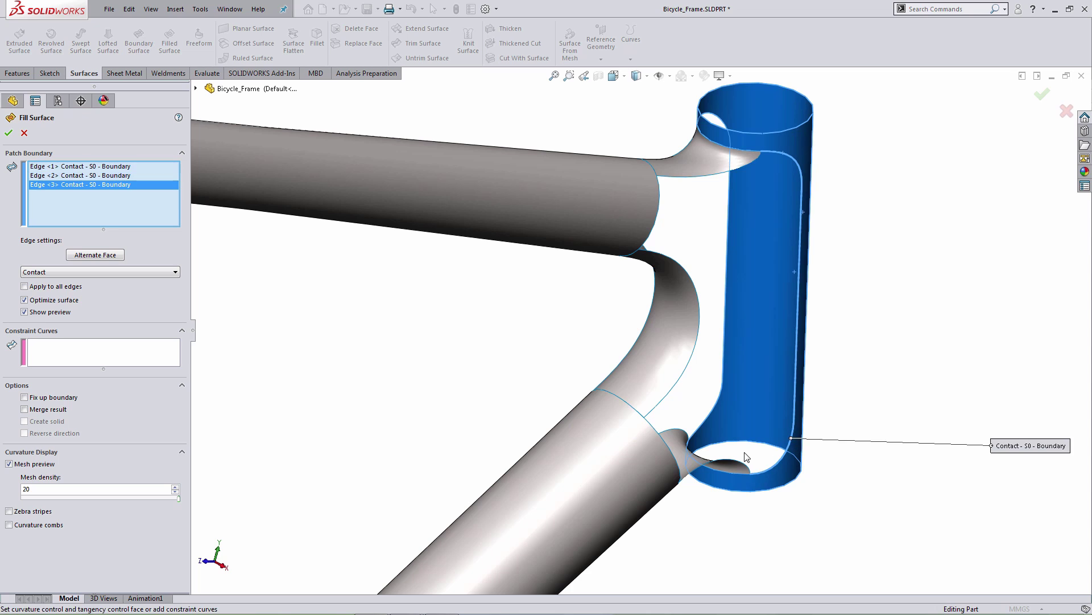
left_click(732, 465)
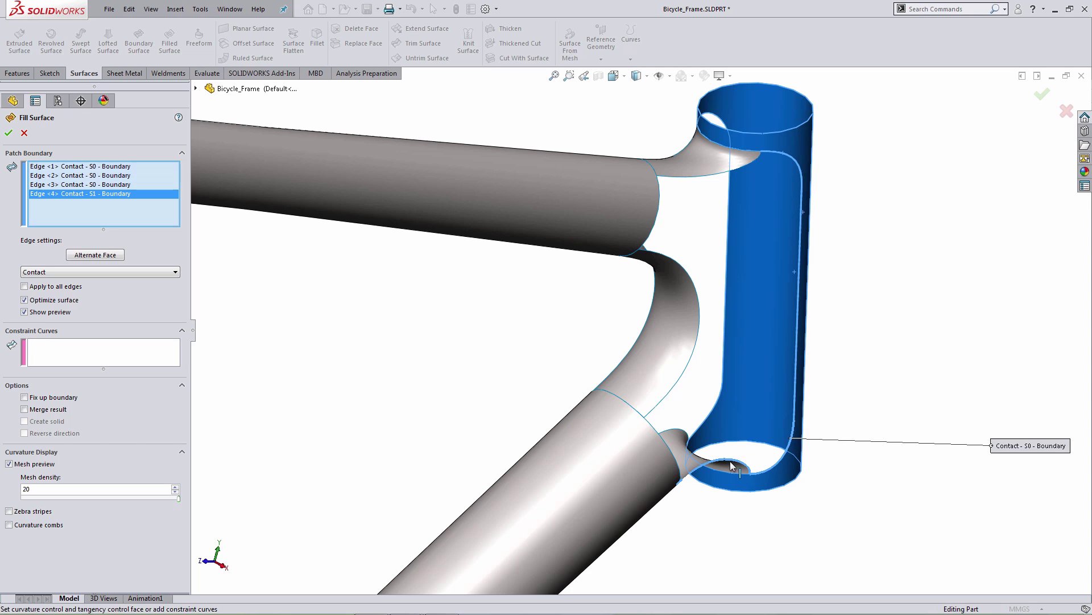
left_click(662, 439)
left_click(650, 412)
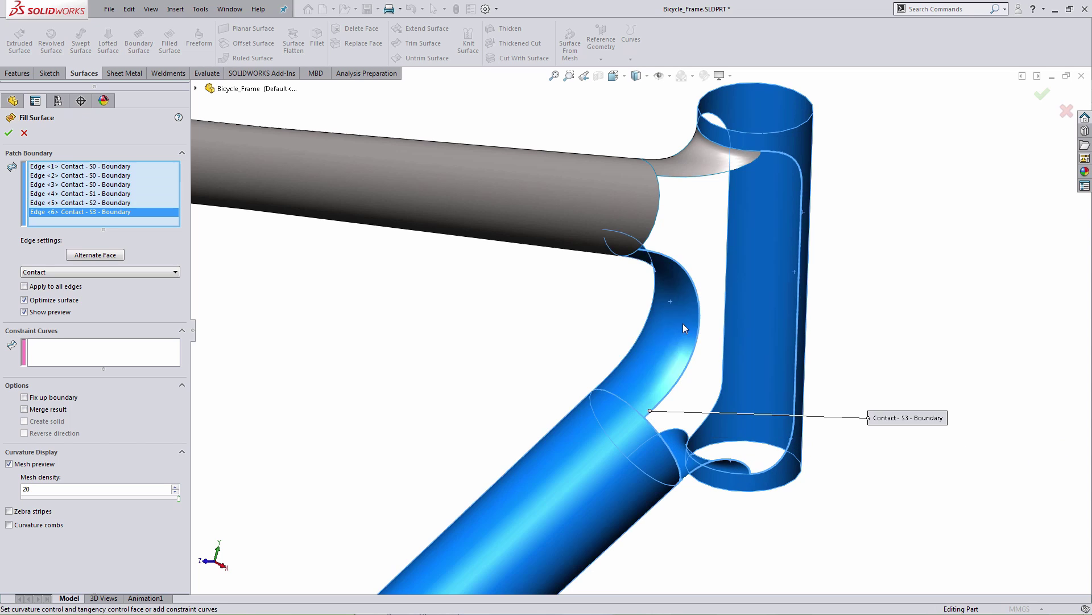
left_click(650, 232)
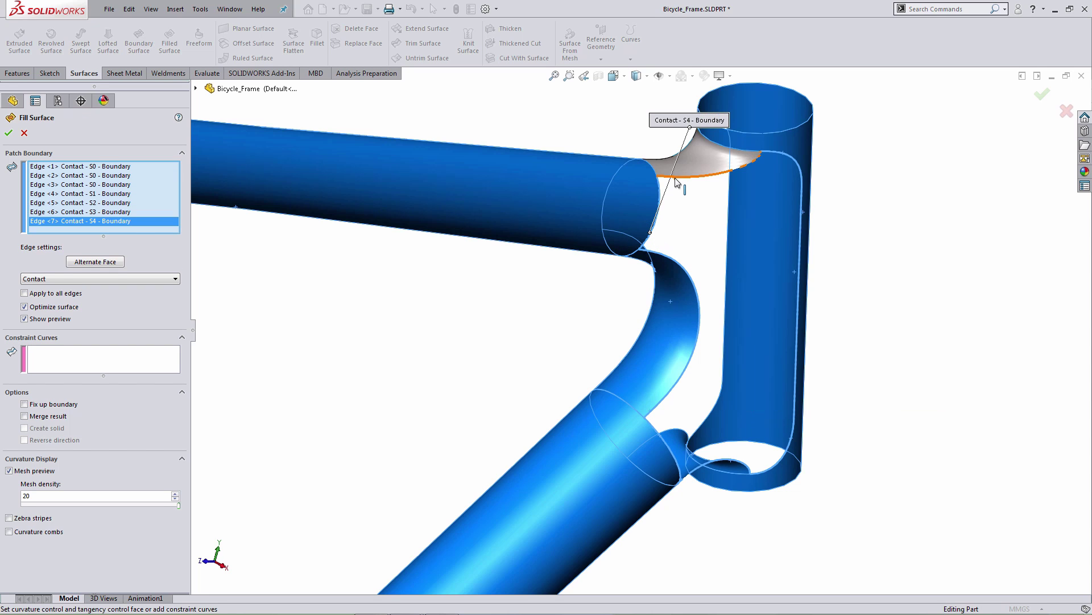
left_click(677, 181)
mouse_move(677, 261)
middle_mouse_down()
mouse_move(739, 285)
mouse_move(660, 264)
middle_mouse_up()
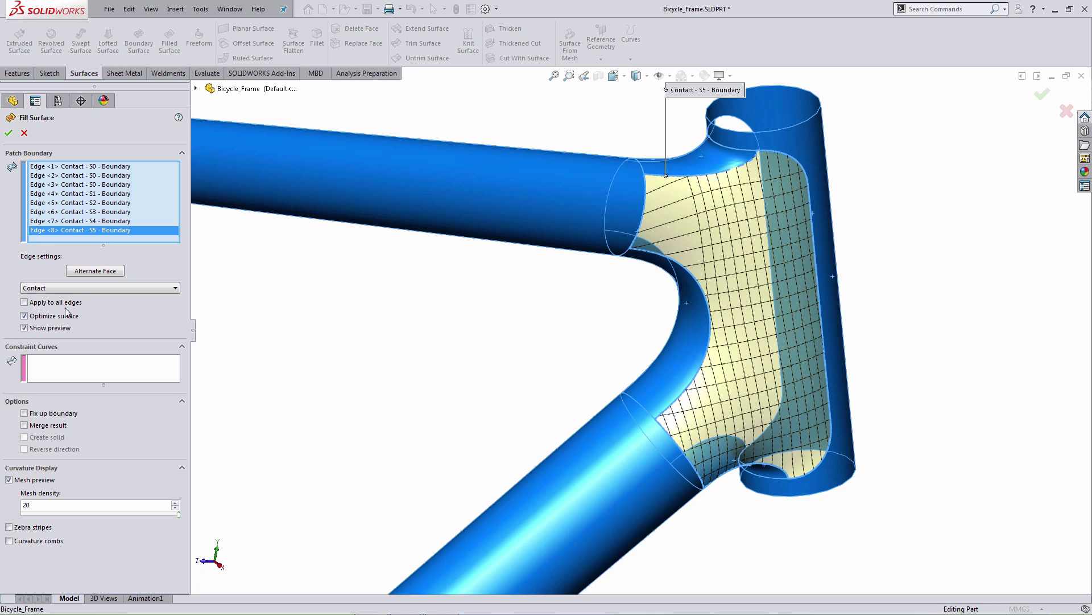
- Set the three head tube boundary edges to Curvature continuity
left_click(94, 289)
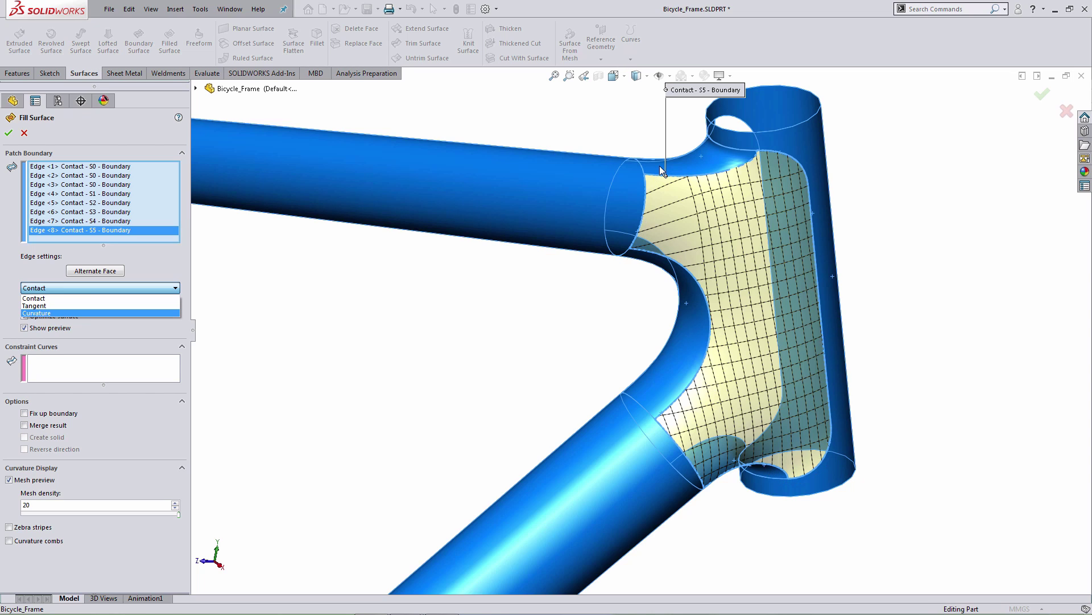
left_click(34, 297)
left_click(110, 167)
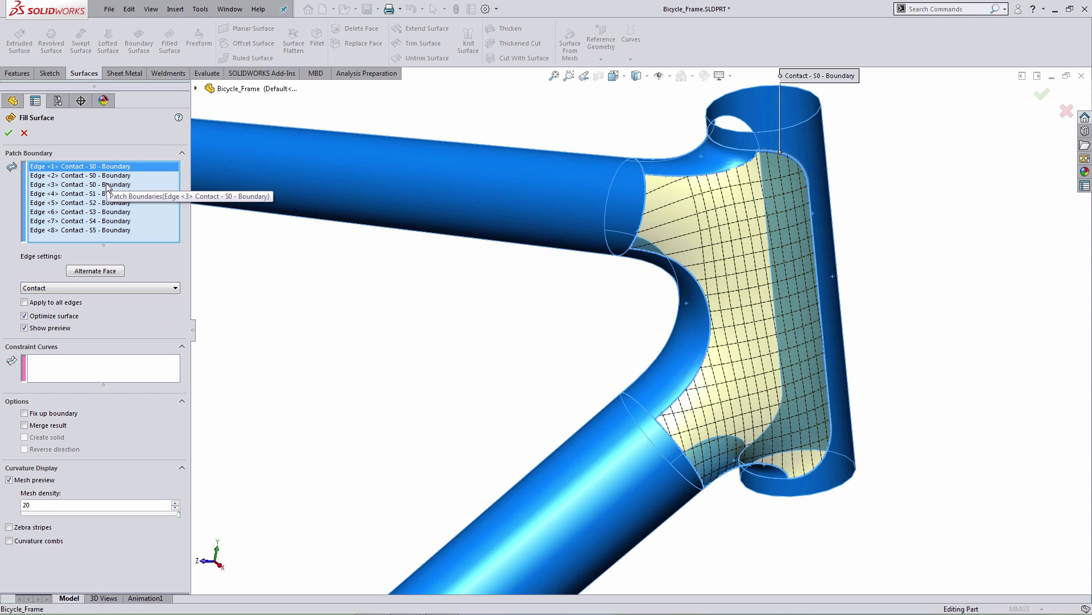
left_click(107, 185, "shift")
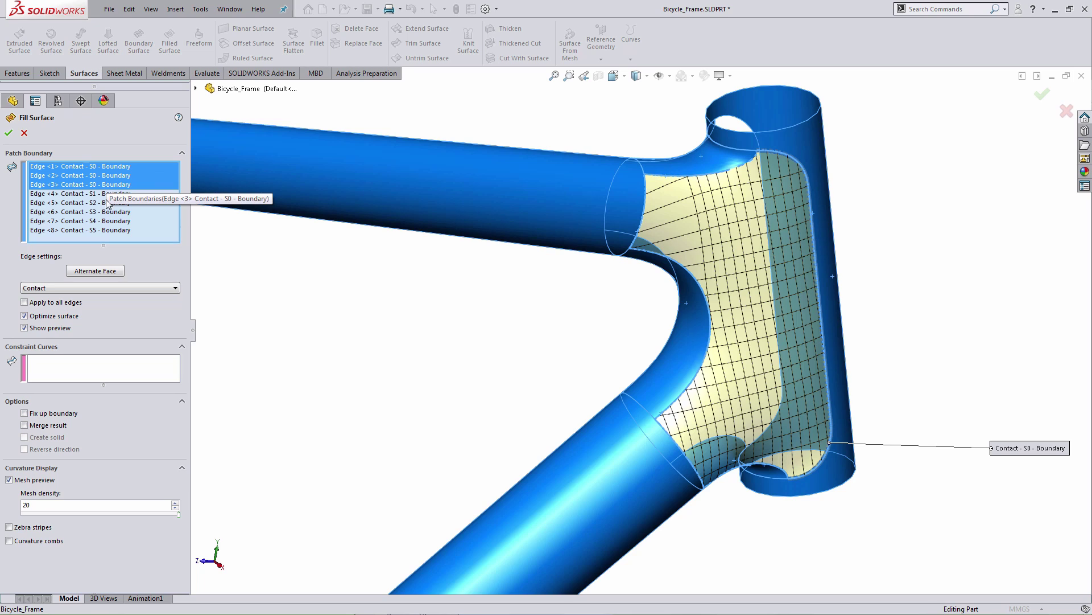
left_click(111, 287)
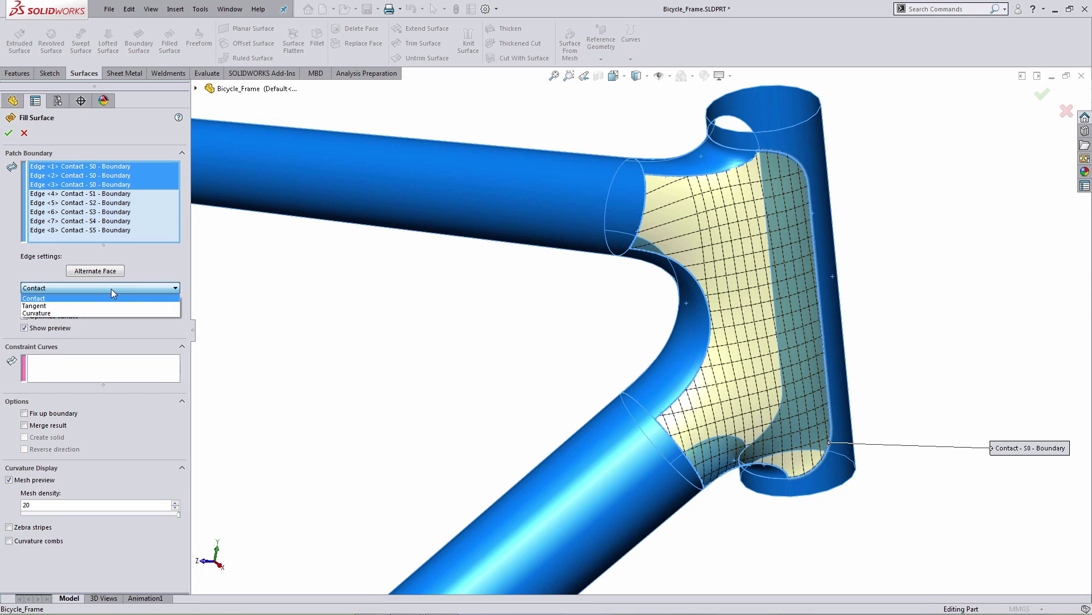
left_click(108, 311)
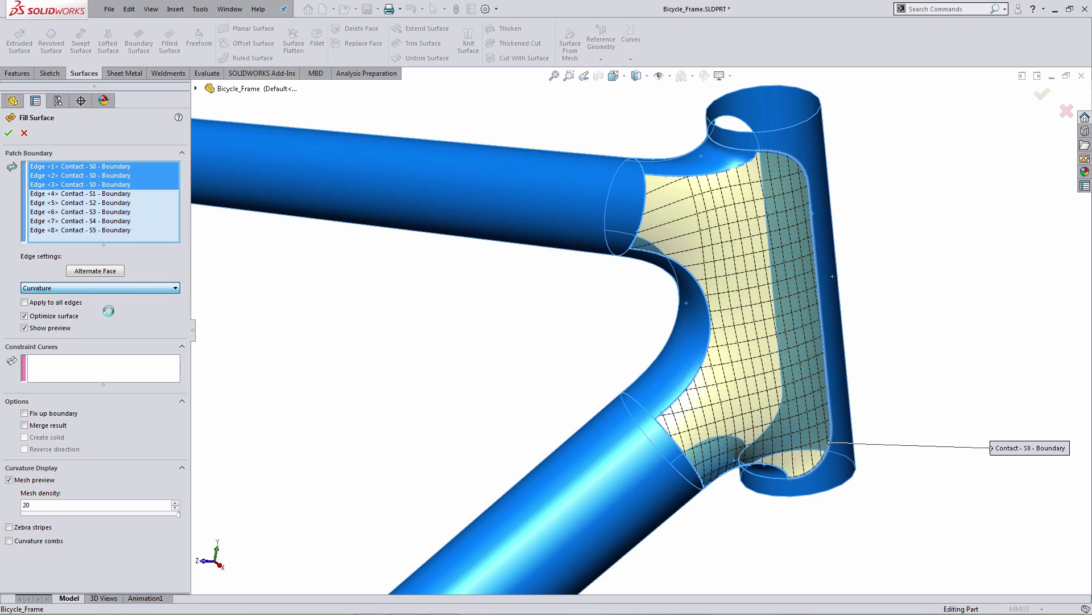
- Set the two tube-blend edges to Curvature and accept the patch as Surface-Fill1
left_click(97, 206)
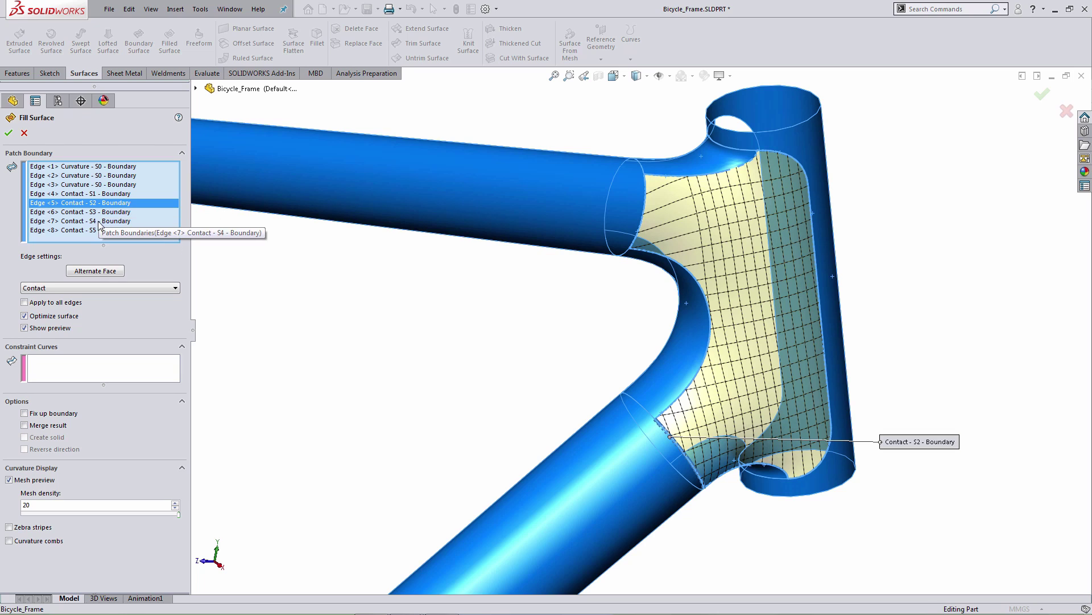
left_click(99, 222, "ctrl")
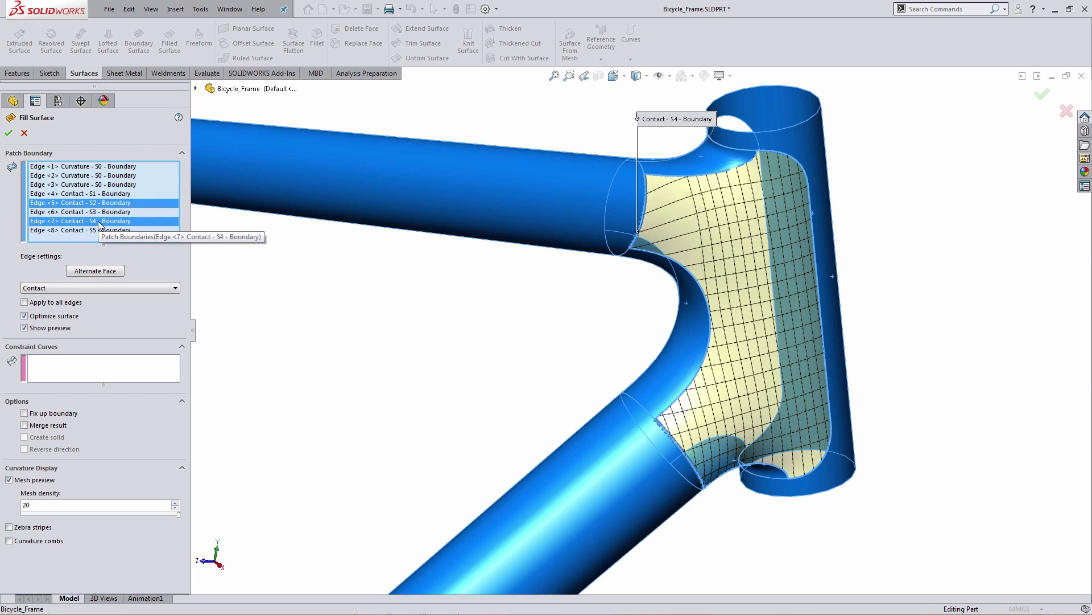
left_click(98, 290)
left_click(98, 312)
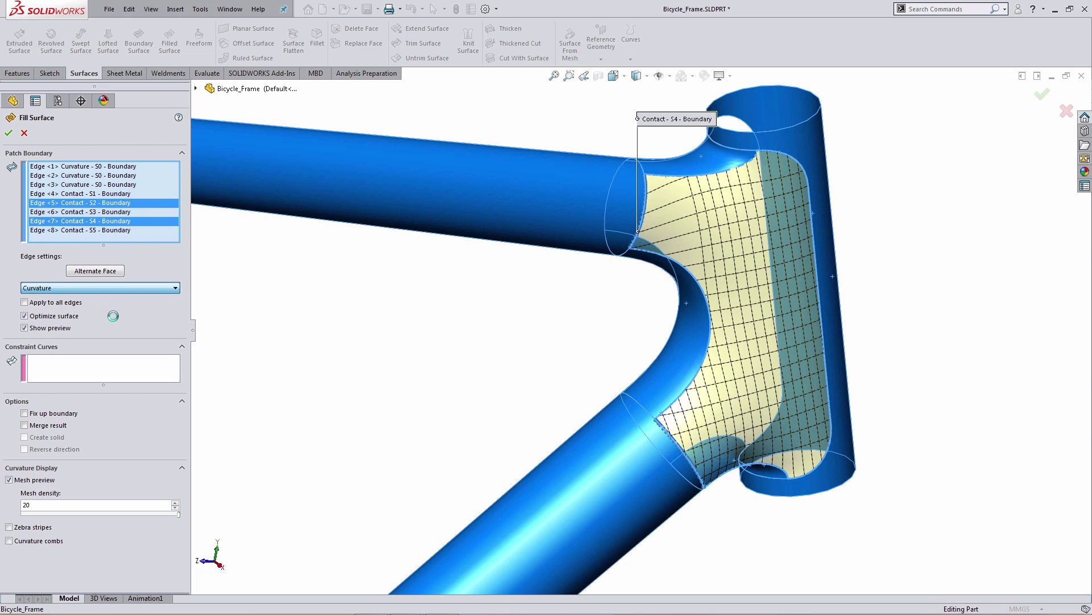
left_click(9, 135)
middle_click_drag(454, 361, 356, 340)
- Start a second fill surface bounded by eight head, down and top tube edges
scroll(314, 346, "up", 6)
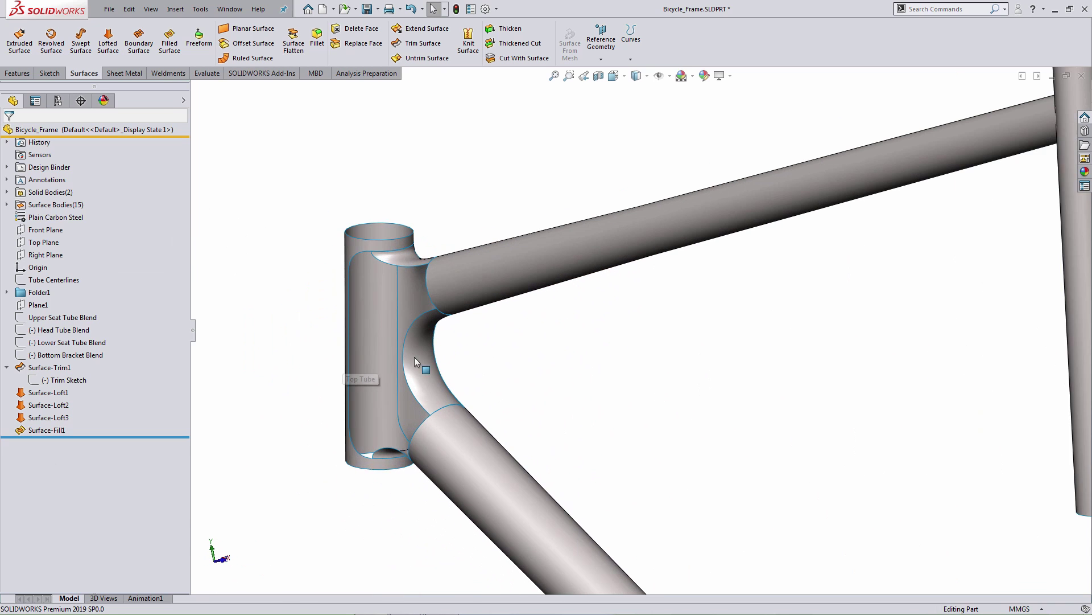
left_click(171, 44)
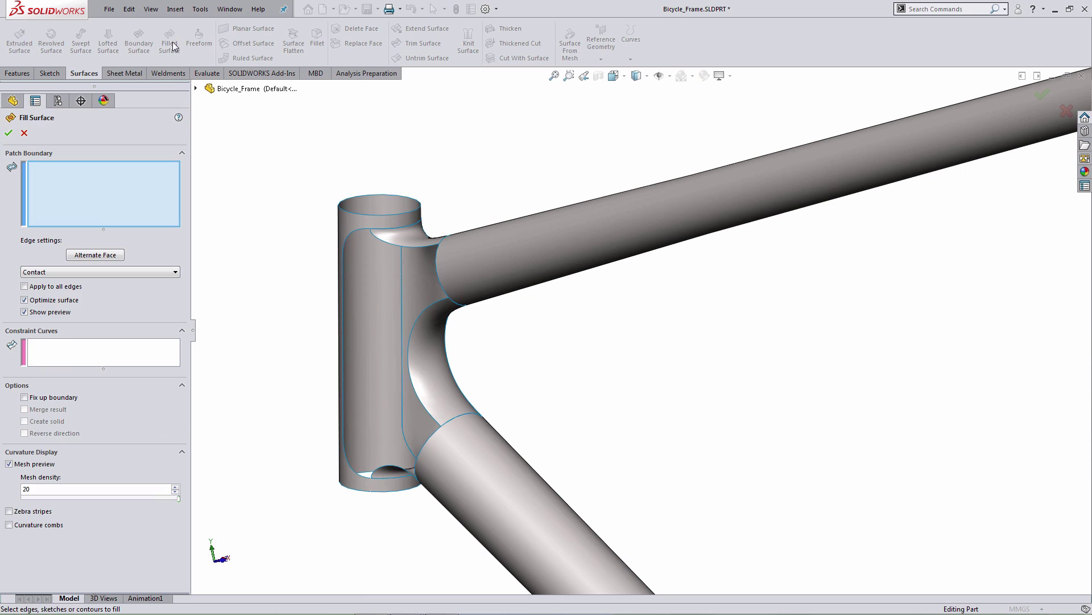
left_click(356, 231)
left_click(343, 262)
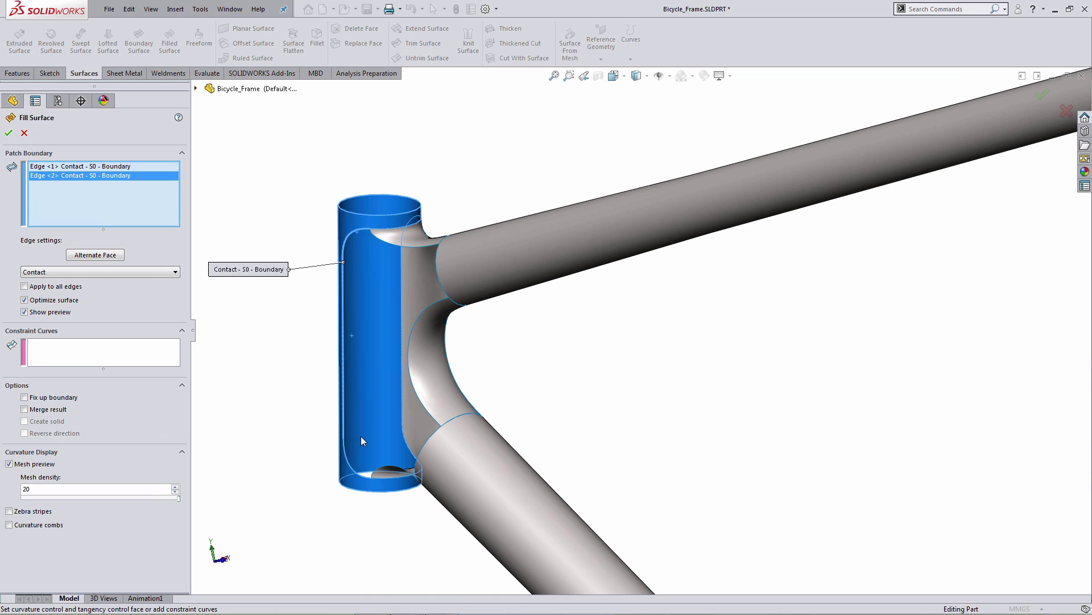
left_click(356, 467)
middle_click_drag(380, 472, 420, 484)
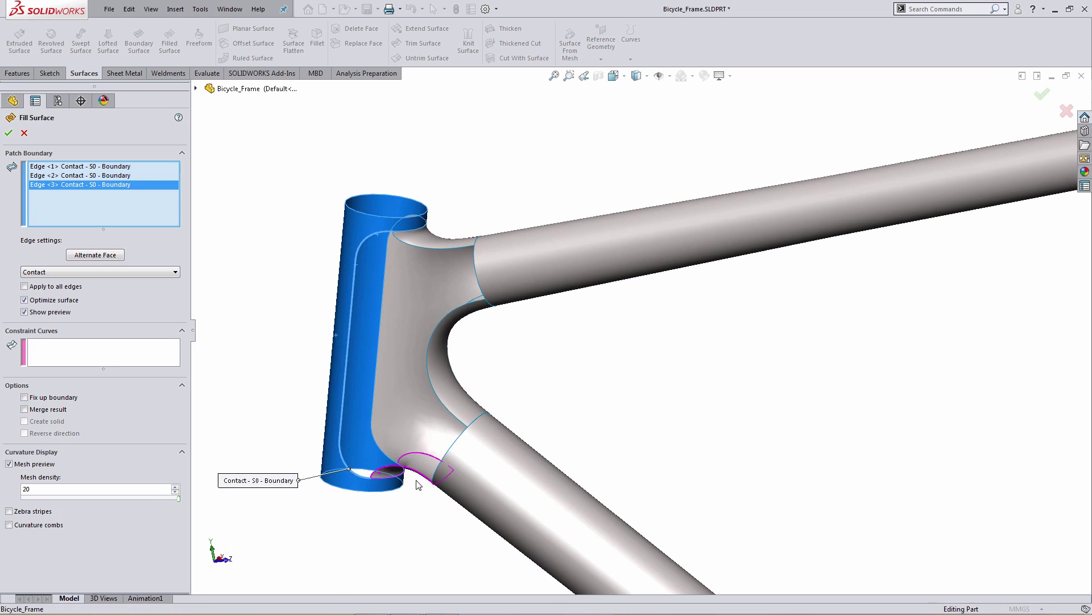
left_click(443, 460)
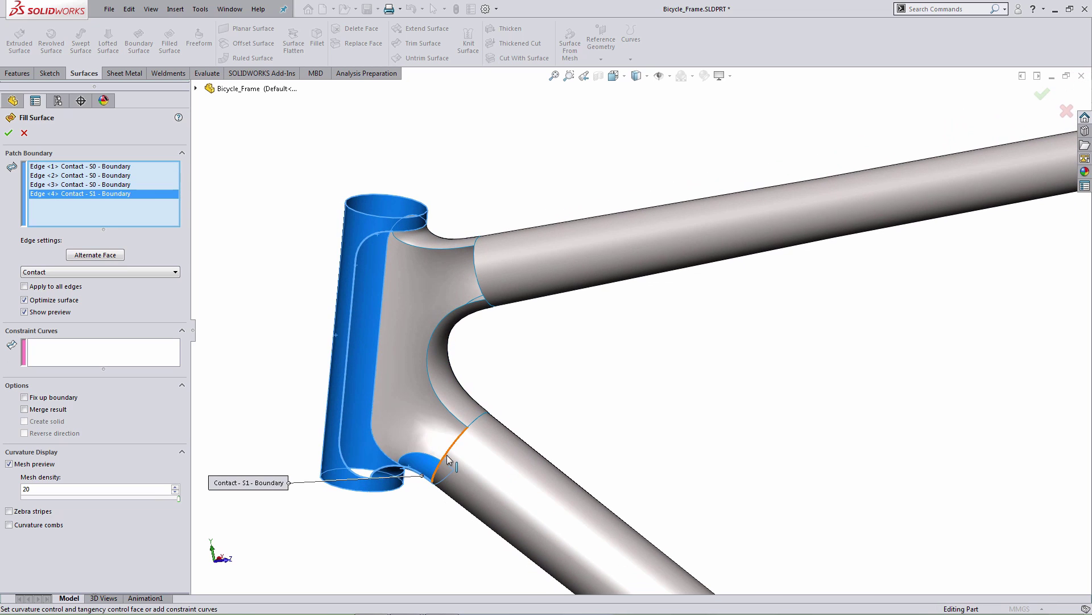
left_click(448, 456)
left_click(447, 406)
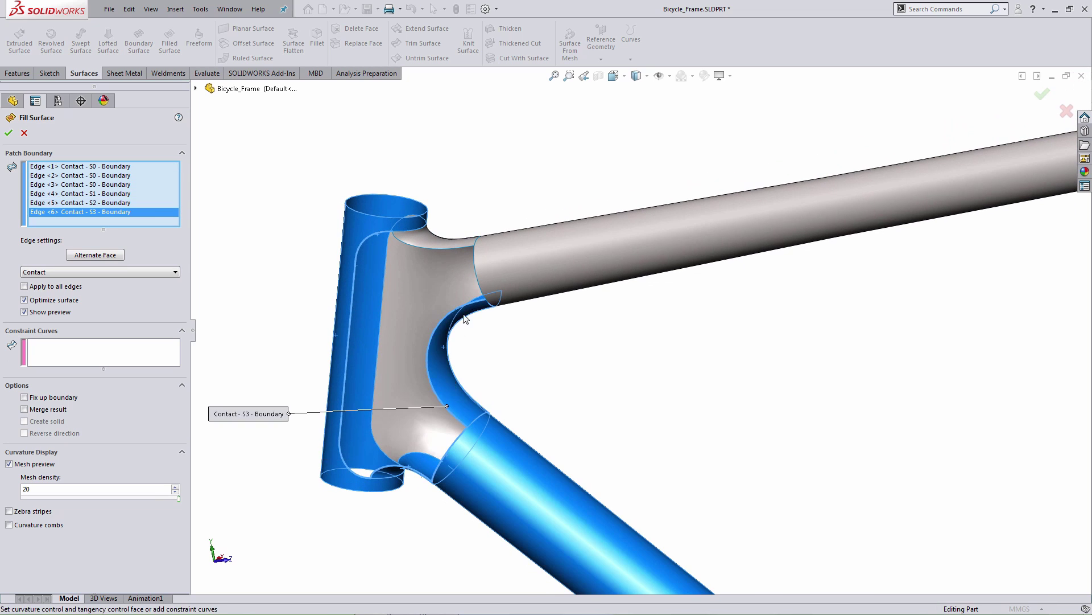
left_click(475, 269)
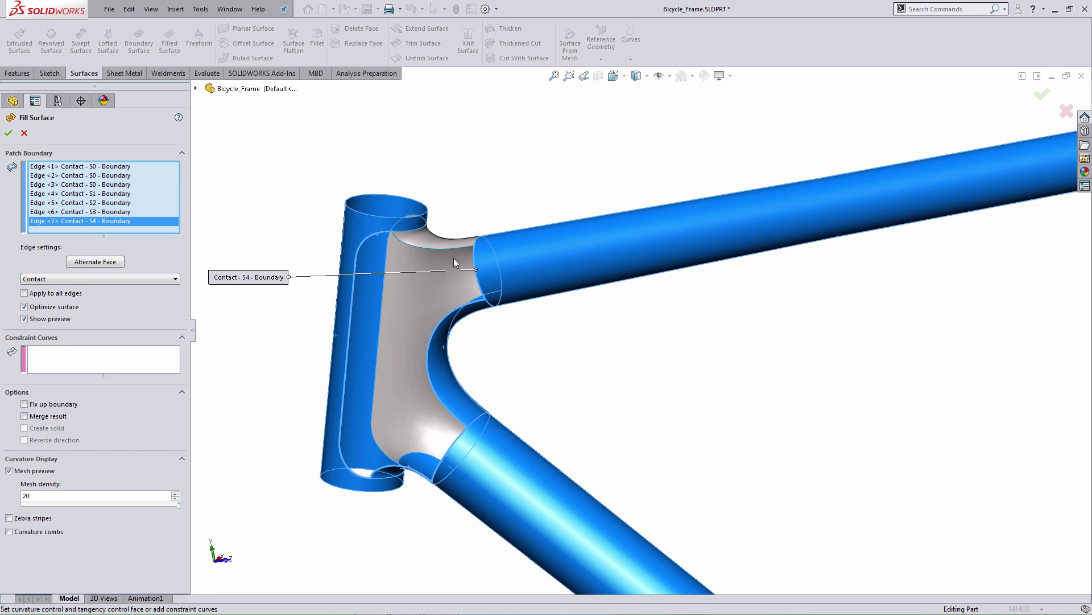
left_click(444, 252)
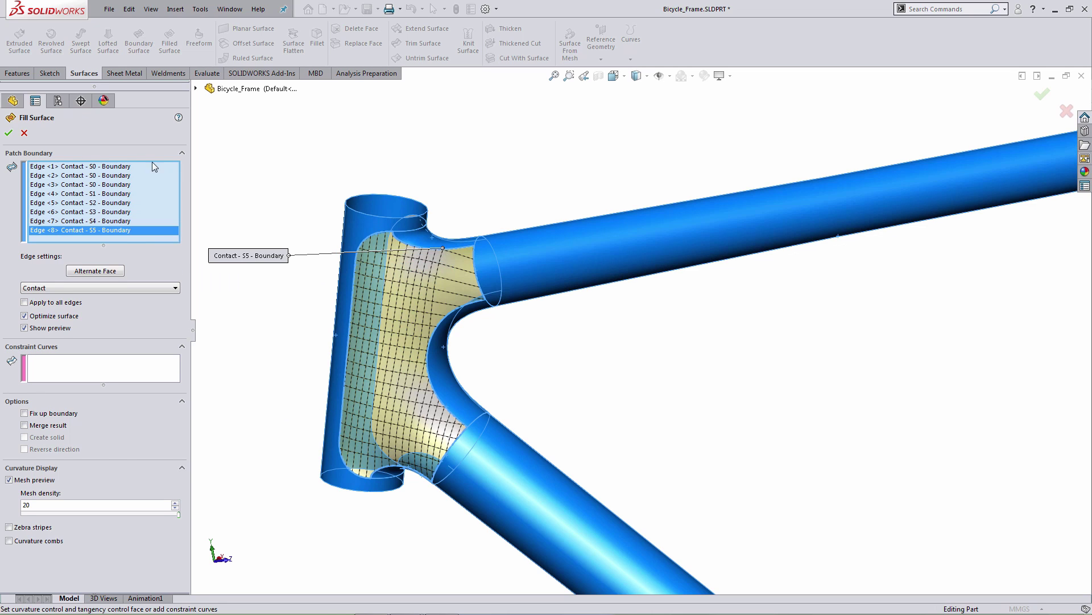
- Set Edges 1–3, 5 and 7 to Curvature continuity and accept Surface-Fill2
left_click(74, 166)
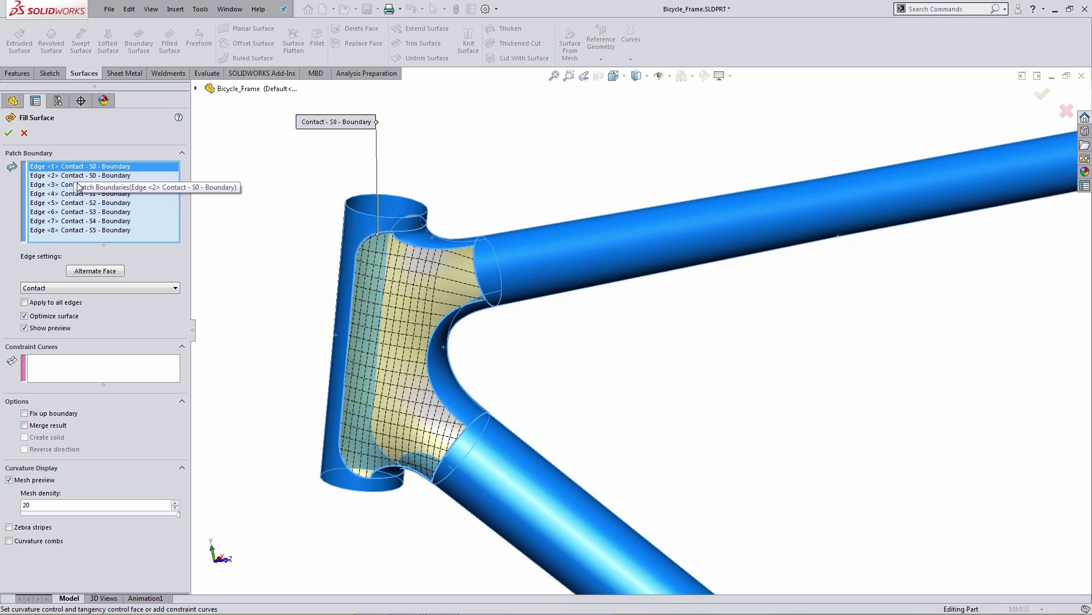
left_click(77, 185, "shift")
left_click(93, 287)
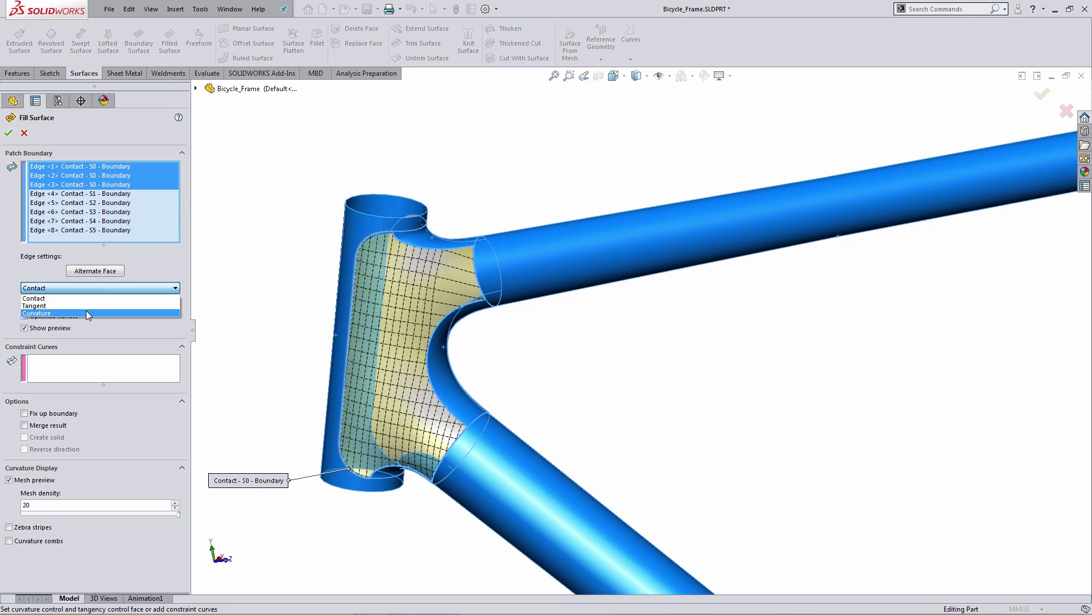
left_click(87, 309)
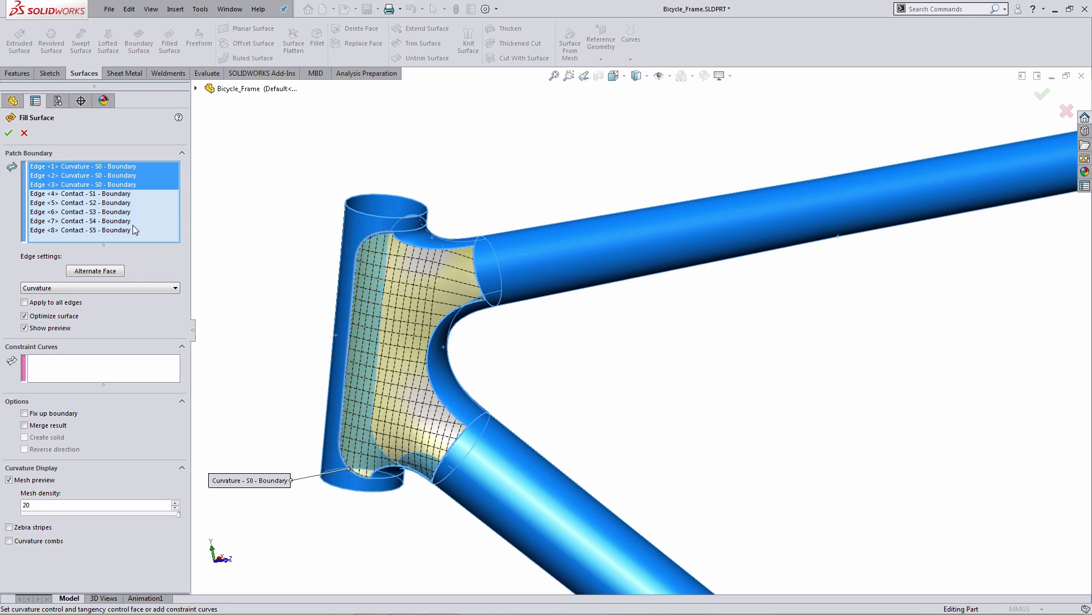
left_click(111, 203)
left_click(103, 222, "ctrl")
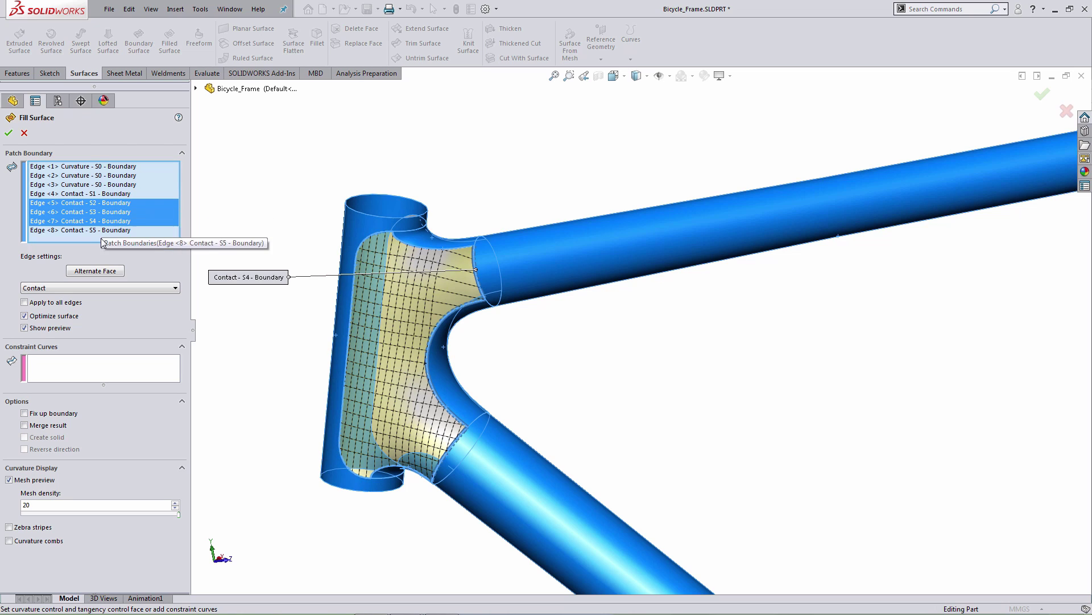
left_click(97, 288)
left_click(98, 310)
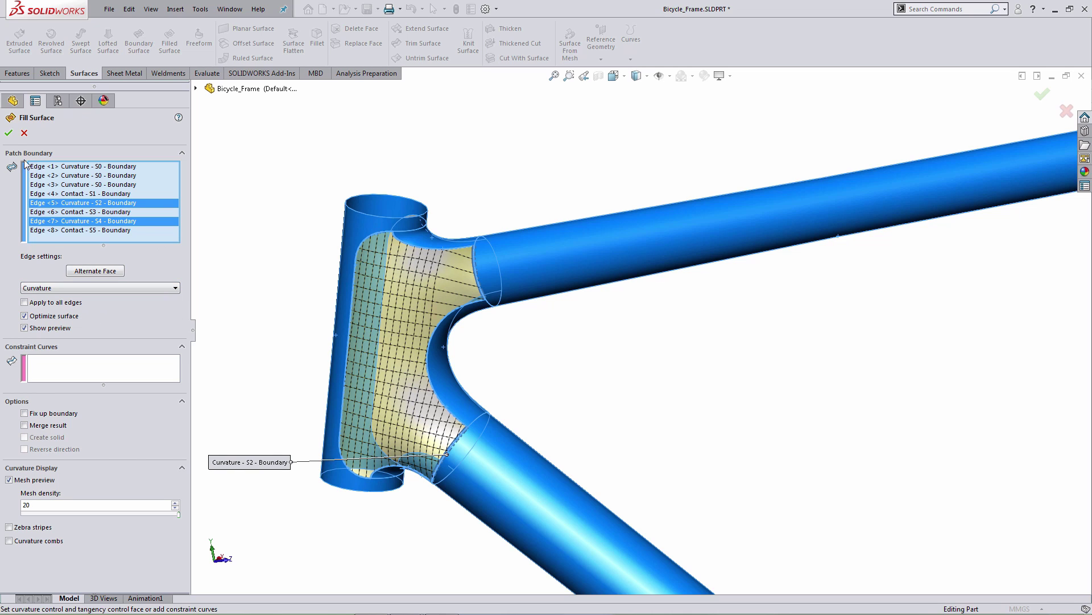
left_click(9, 133)
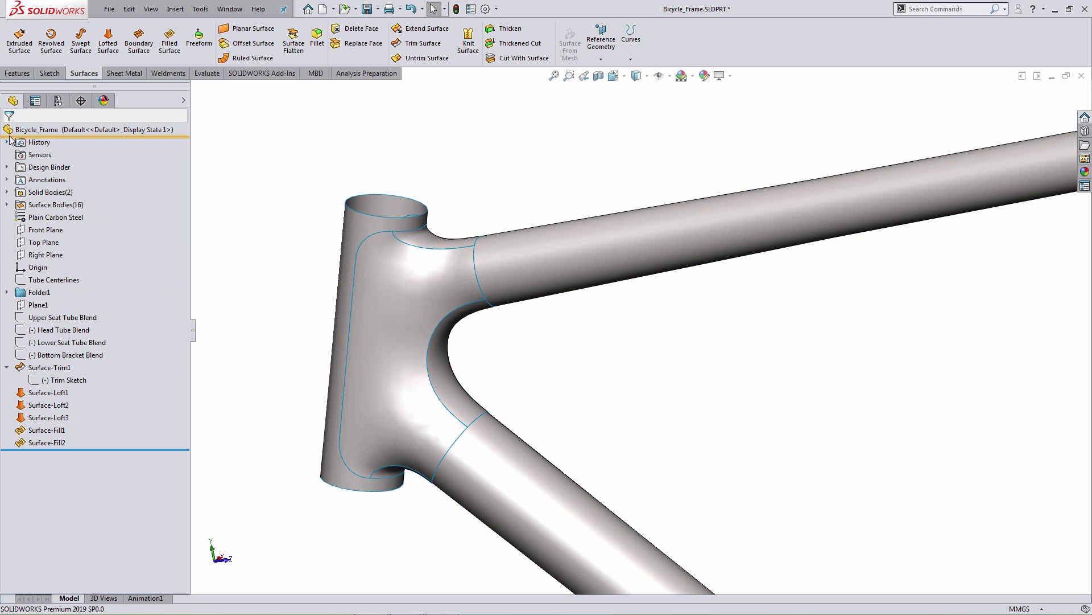
- Select the head-tube junction surfaces plus Down Tube and Top Tube for knitting
middle_click_drag(263, 190, 271, 261)
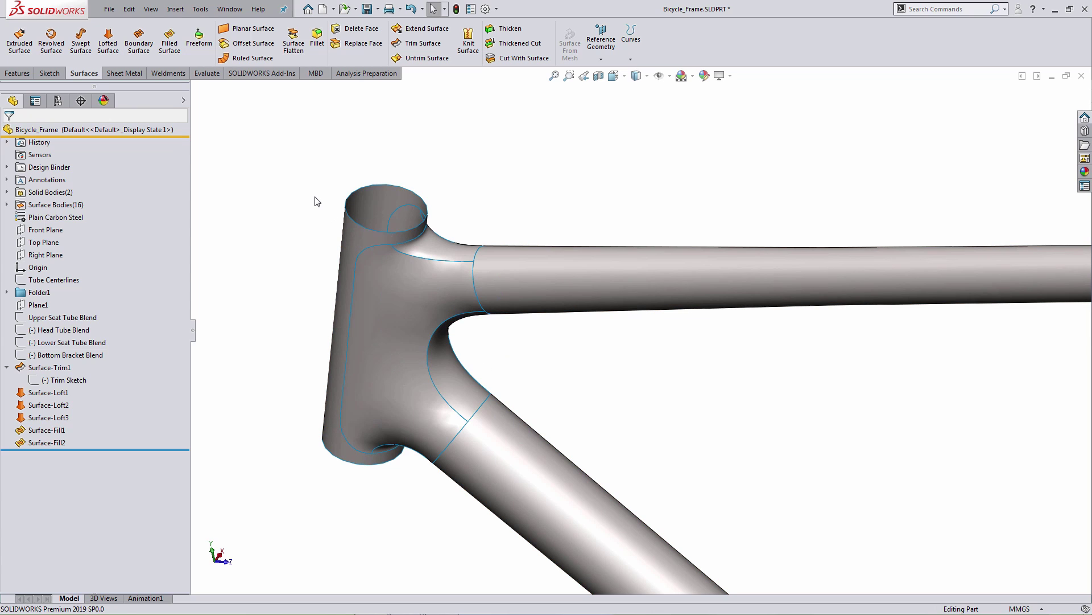
left_click(468, 41)
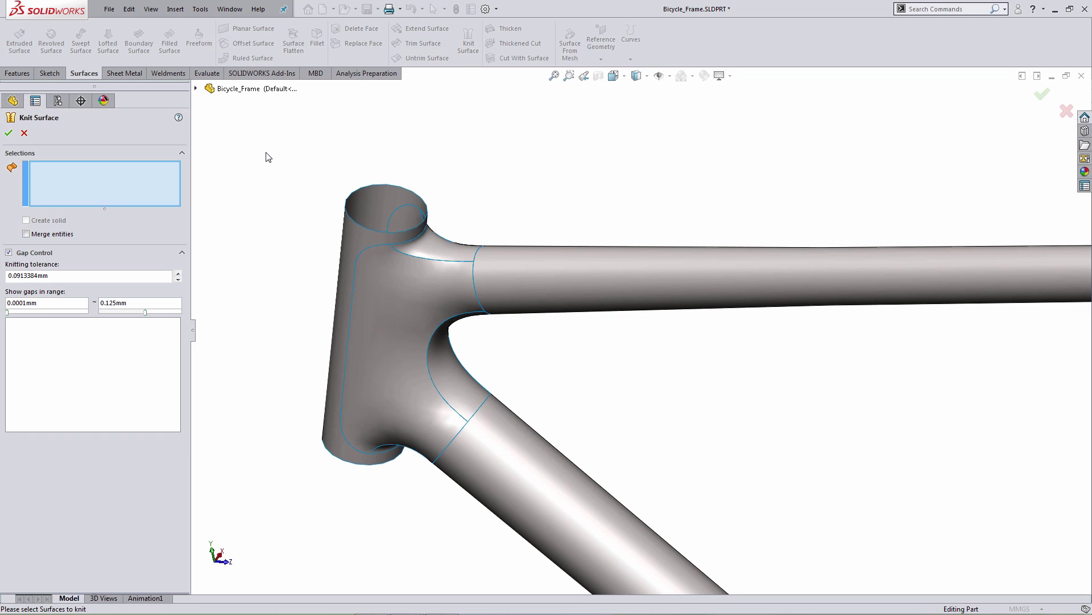
left_click_drag(264, 154, 563, 537)
scroll(544, 534, "up", 2)
scroll(544, 538, "up", 1)
left_click(571, 418)
left_click(593, 296)
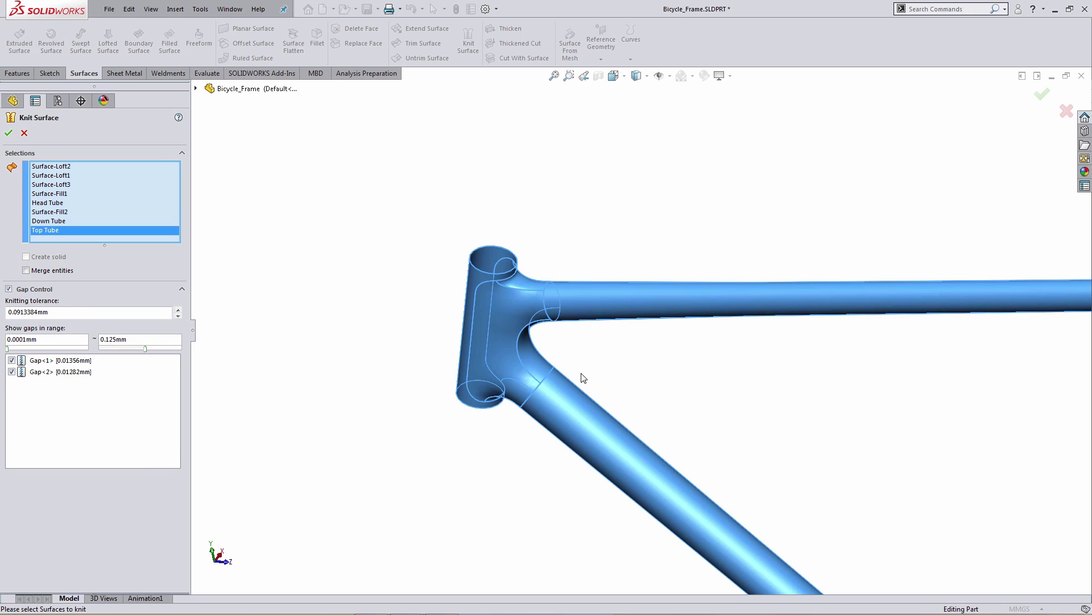
- Review the reported knit gaps, including the 0.01282mm one, and accept Surface-Knit1
scroll(653, 374, "down", 2)
left_click(46, 360)
left_click(46, 372)
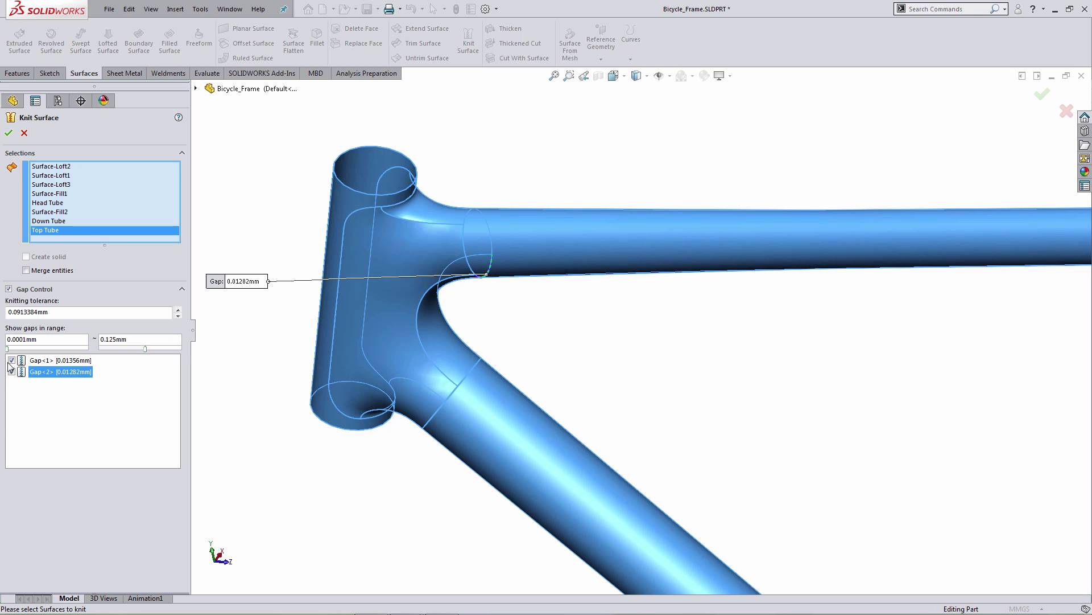
left_click(8, 132)
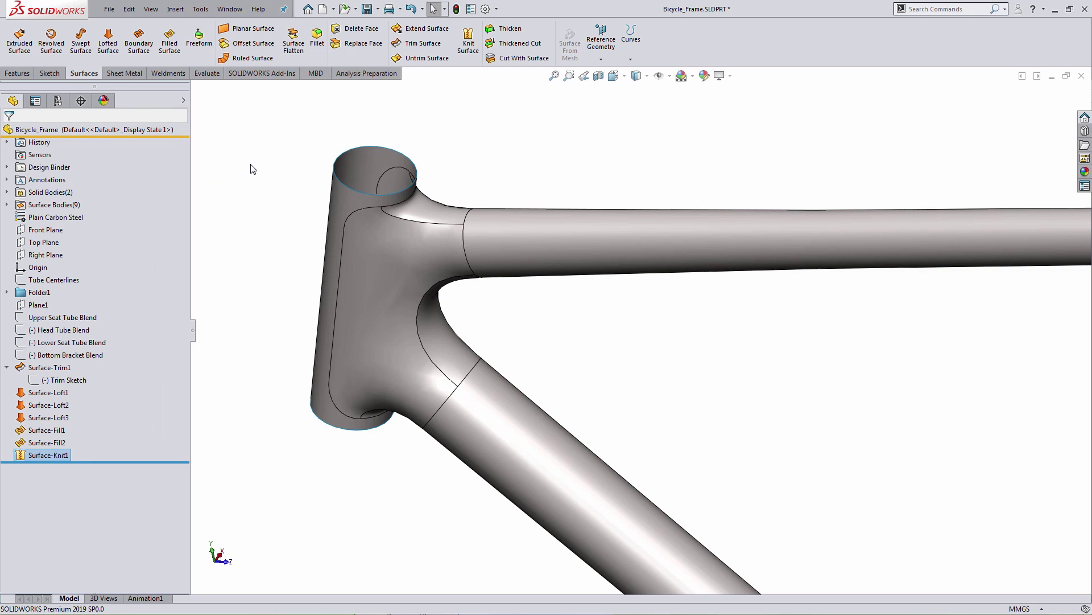
- Turn on Zebra Stripes analysis using the Zebra stripes environment
left_click(209, 76)
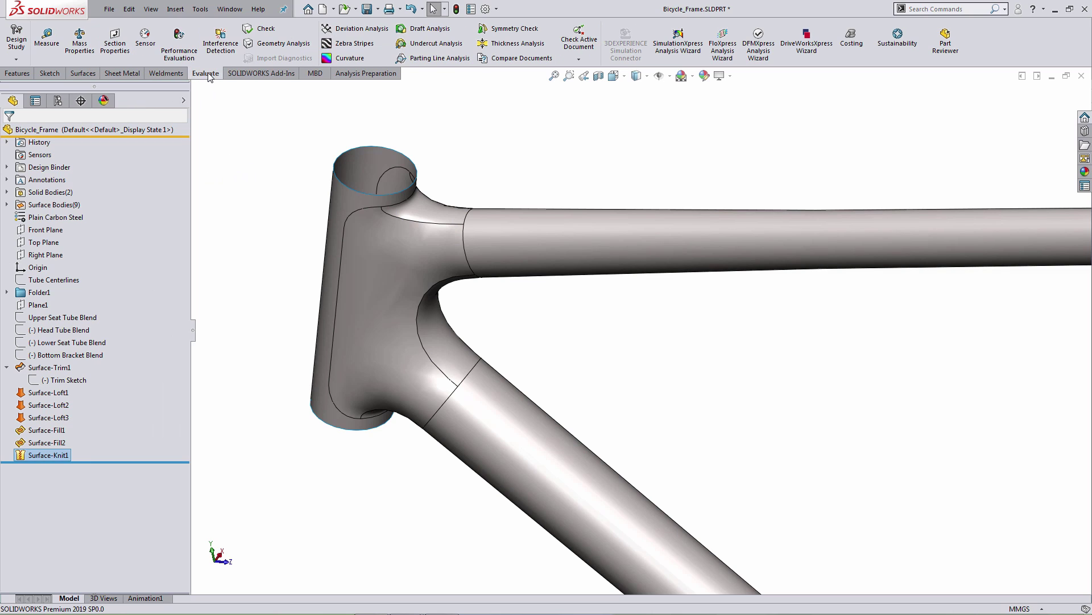
left_click(353, 44)
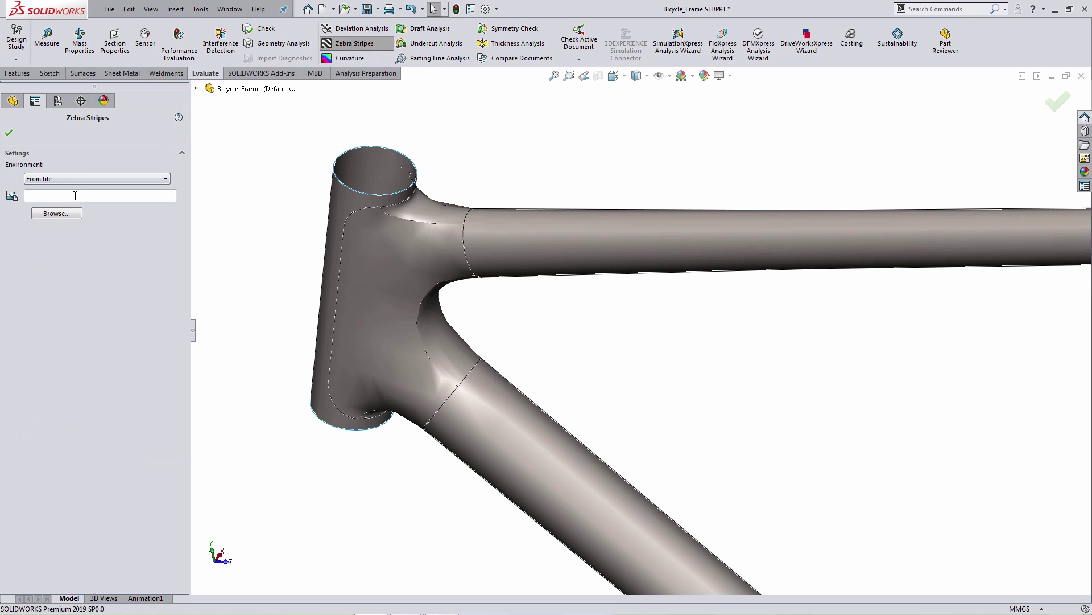
left_click(48, 181)
left_click(49, 187)
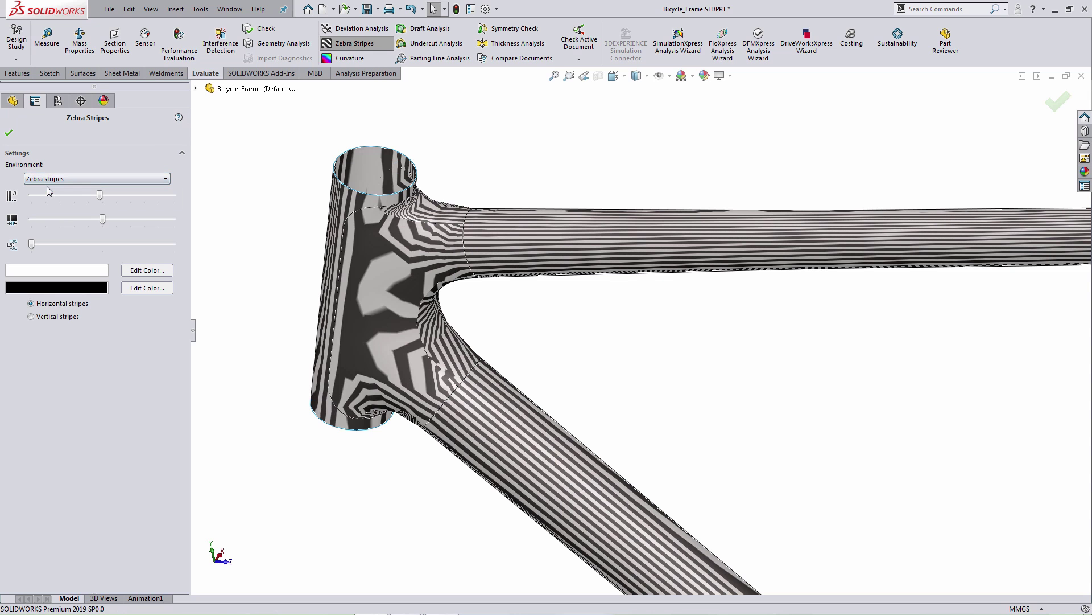
key("Return")
- Orbit and zoom around the head-tube junction to inspect the stripe flow
middle_click_drag(455, 377, 479, 279)
scroll(443, 381, "down", 10)
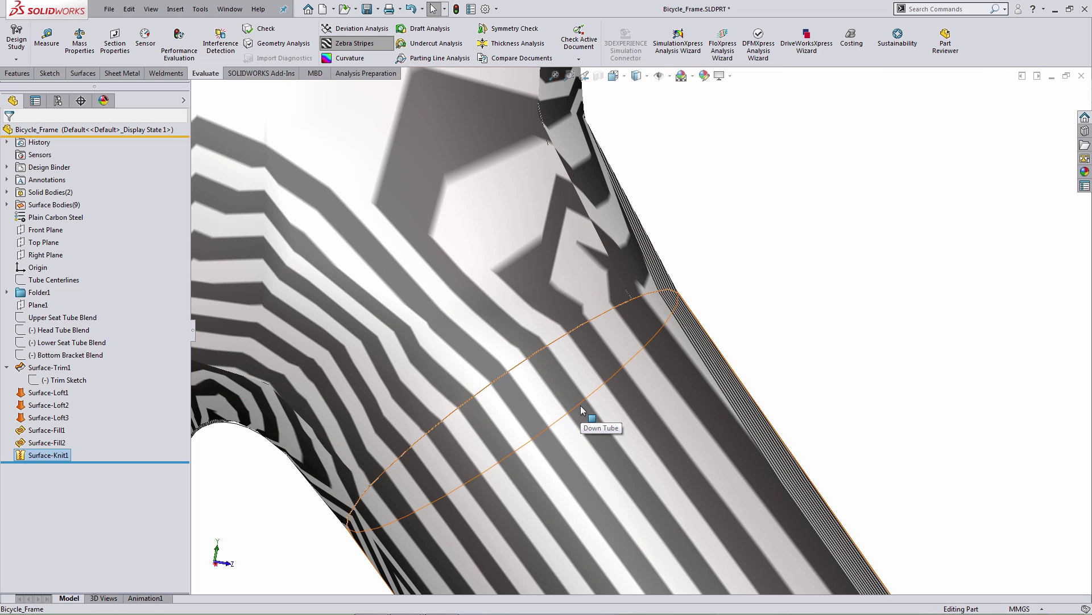
scroll(555, 372, "down", 3)
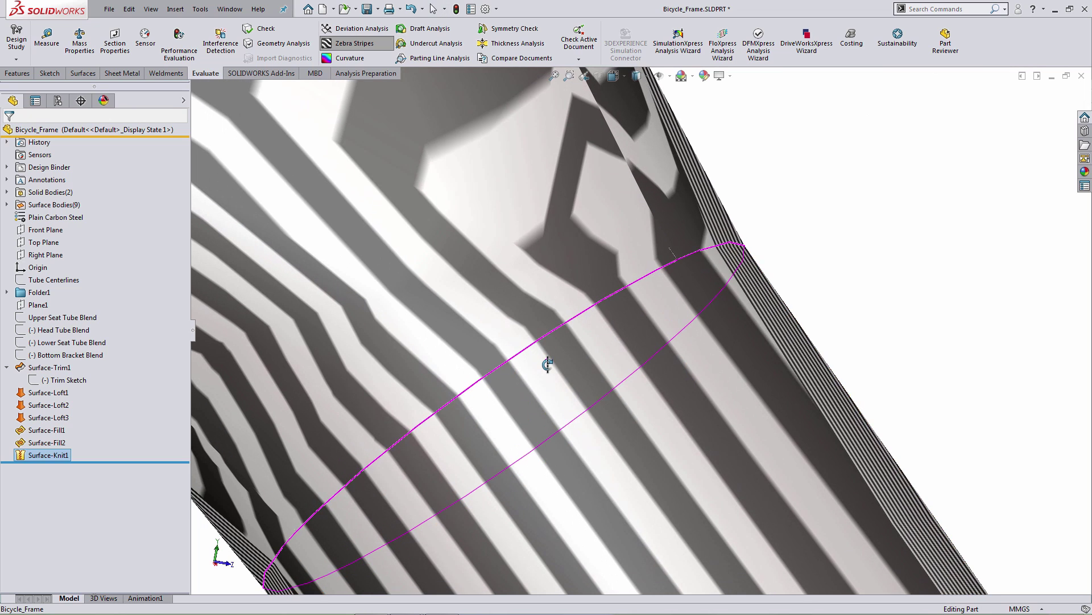
scroll(512, 358, "up", 3)
scroll(535, 376, "up", 3)
scroll(547, 376, "up", 5)
scroll(664, 200, "down", 4)
middle_click_drag(669, 207, 670, 332)
scroll(670, 332, "down", 6)
scroll(670, 332, "up", 5)
scroll(650, 411, "down", 2)
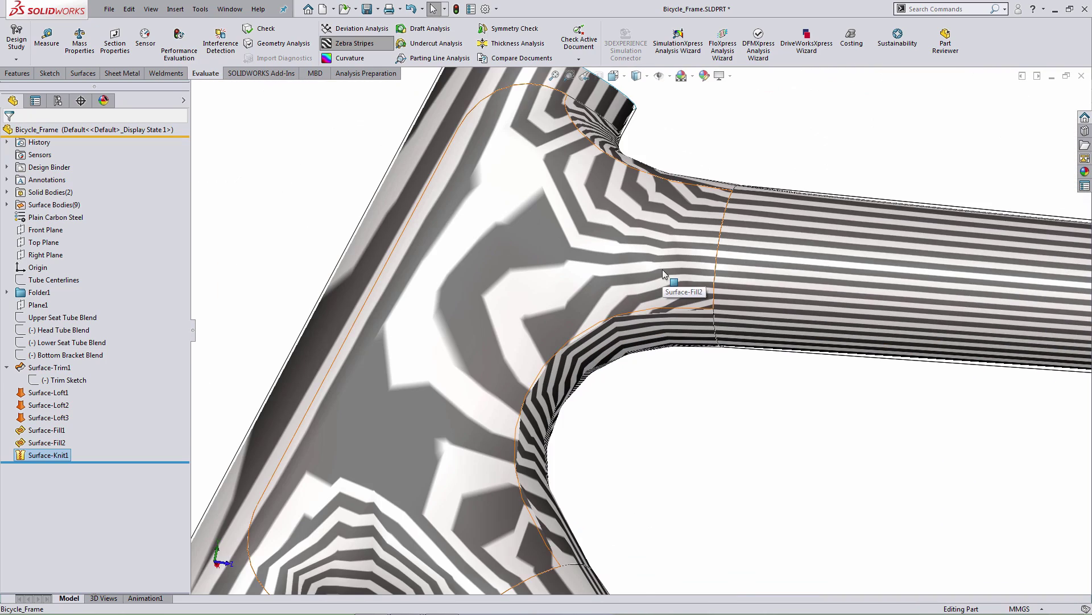
middle_click_drag(663, 254, 641, 289)
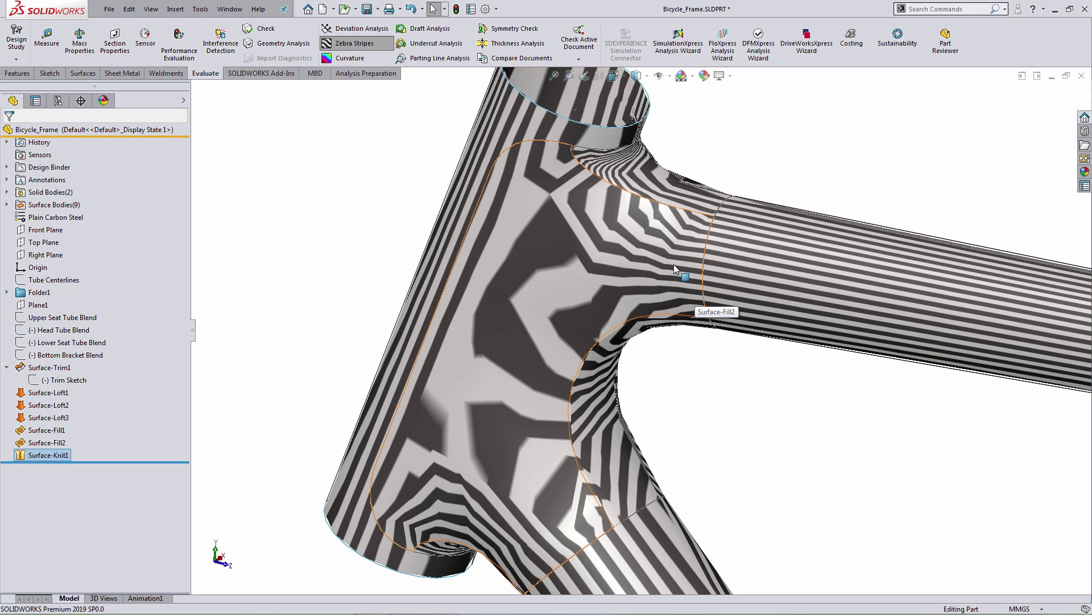
scroll(718, 428, "up", 5)
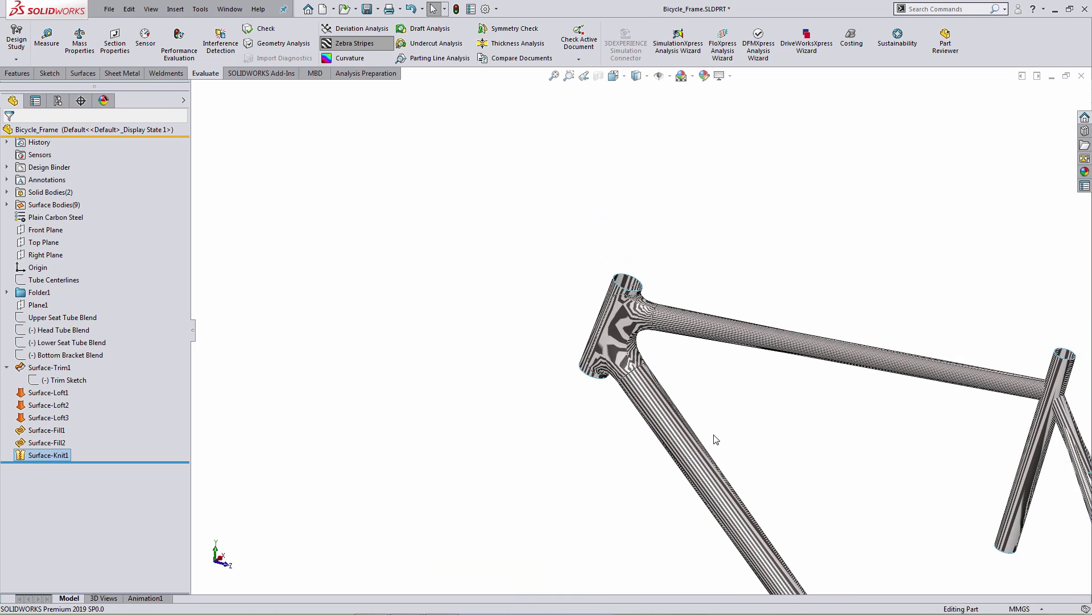
scroll(715, 439, "up", 3)
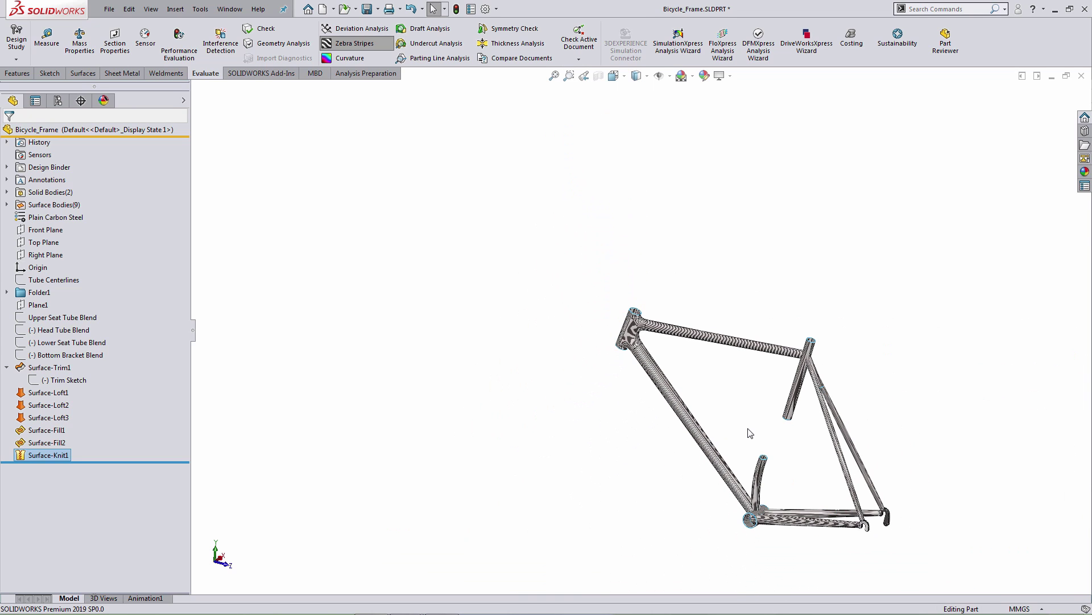